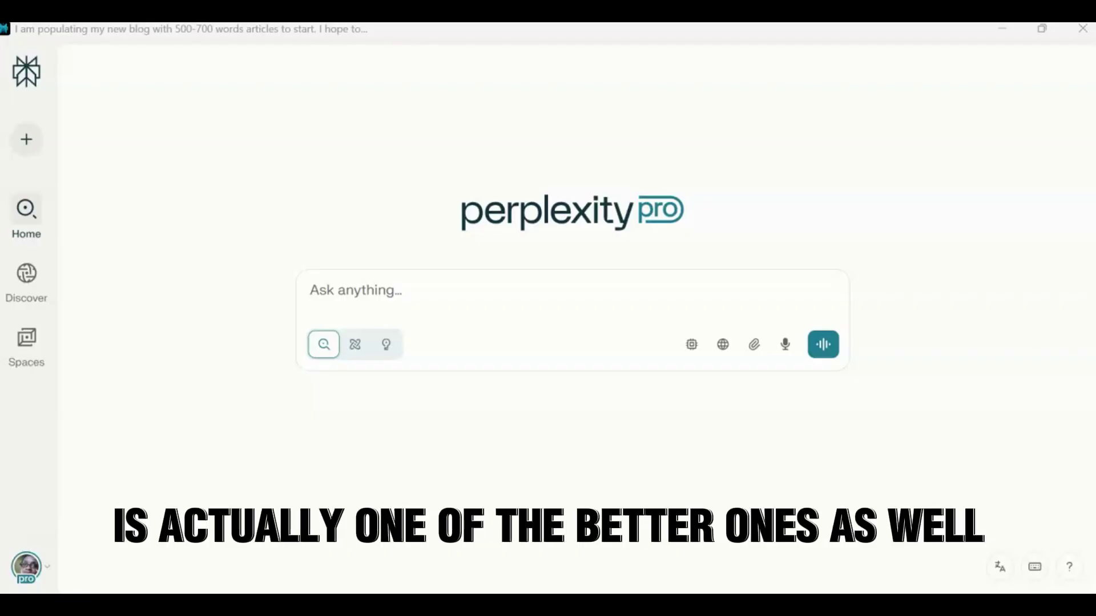
Look through the AI model options, then close the list with Best still selected
{"action": "left_click", "coordinate": [692, 344]}
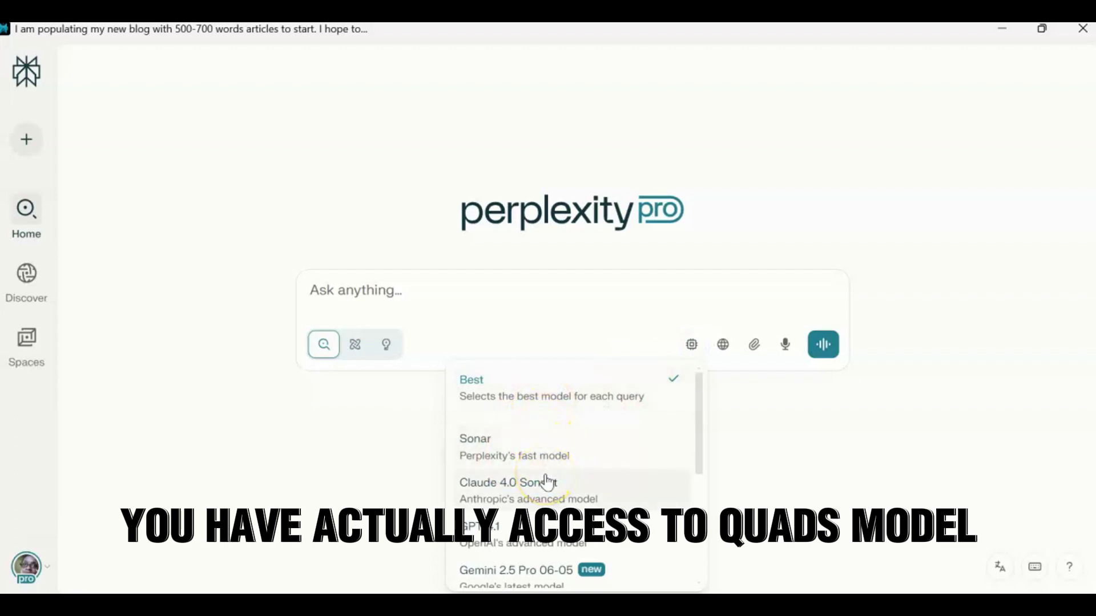
{"action": "left_click", "coordinate": [500, 546]}
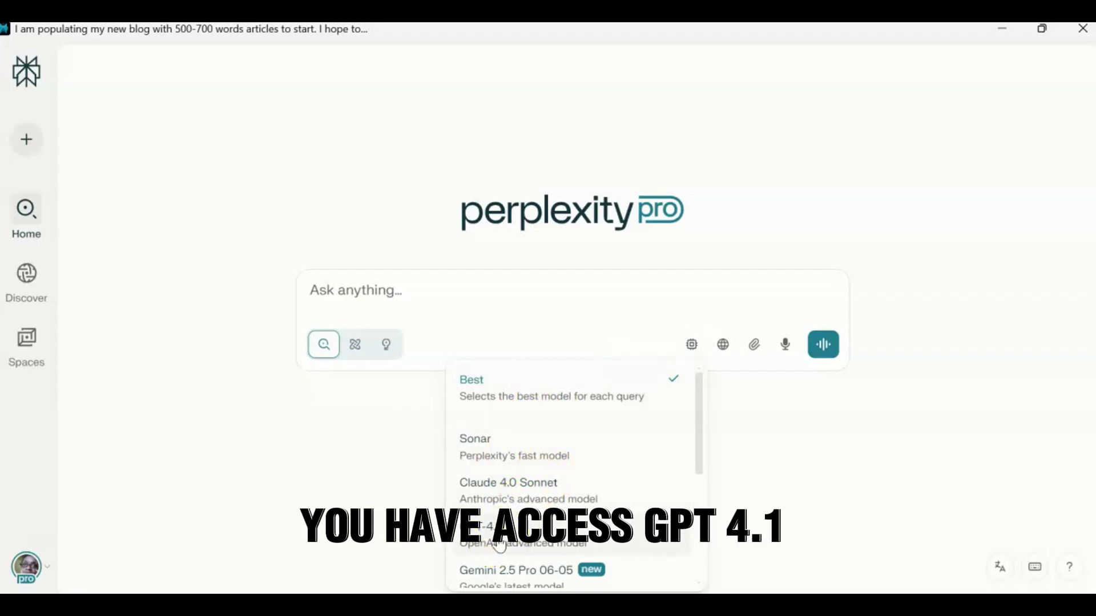
{"action": "left_click", "coordinate": [513, 583]}
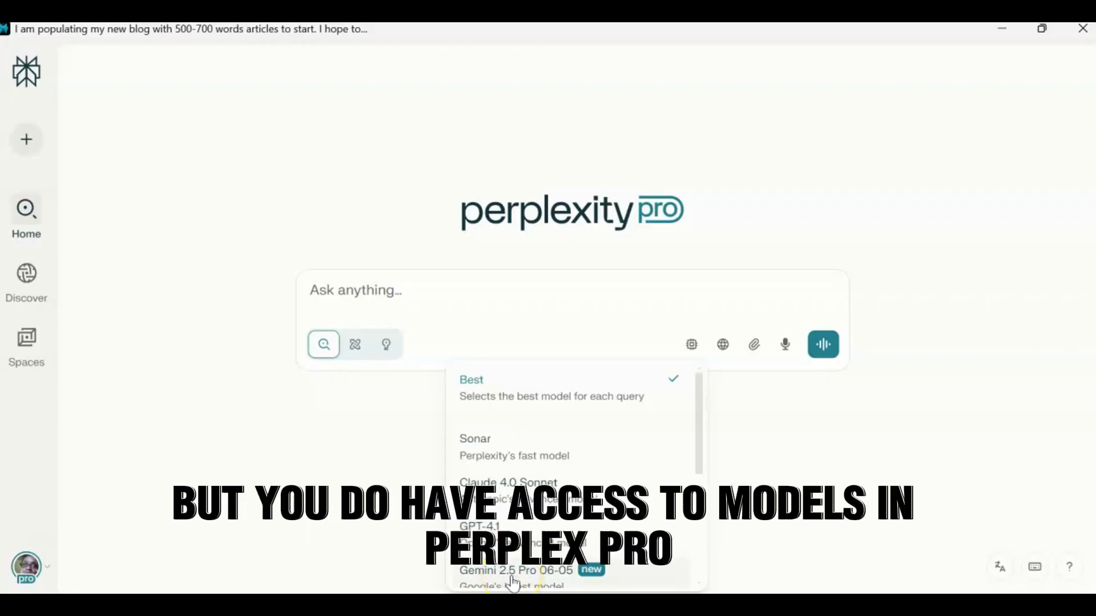
{"action": "left_click", "coordinate": [338, 418]}
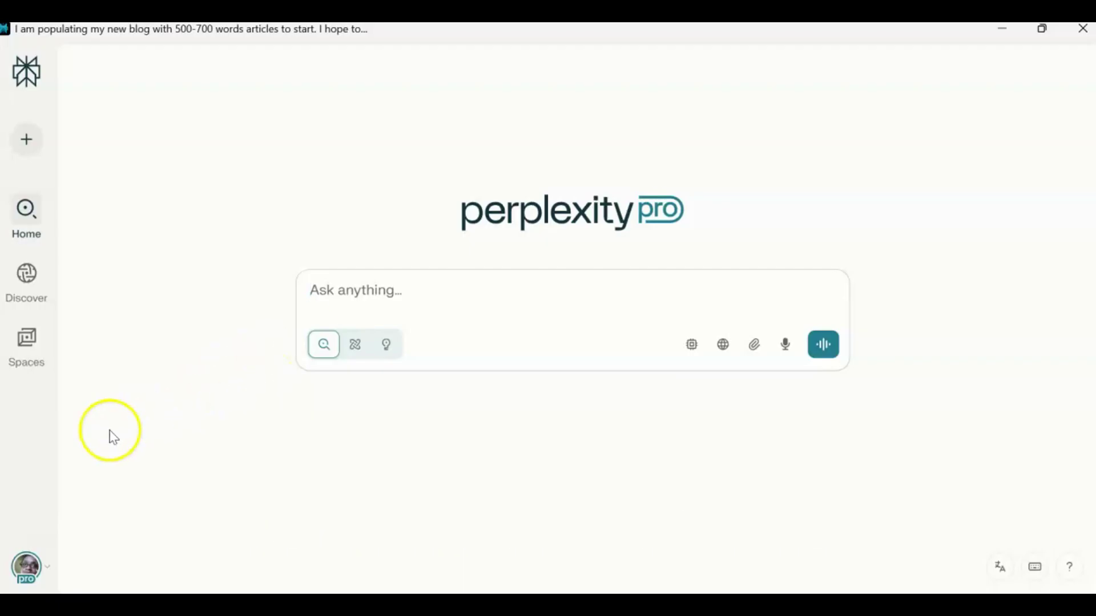
Open a new private Space and title it 'Find Trending Content Topics'
{"action": "mouse_move", "coordinate": [28, 505]}
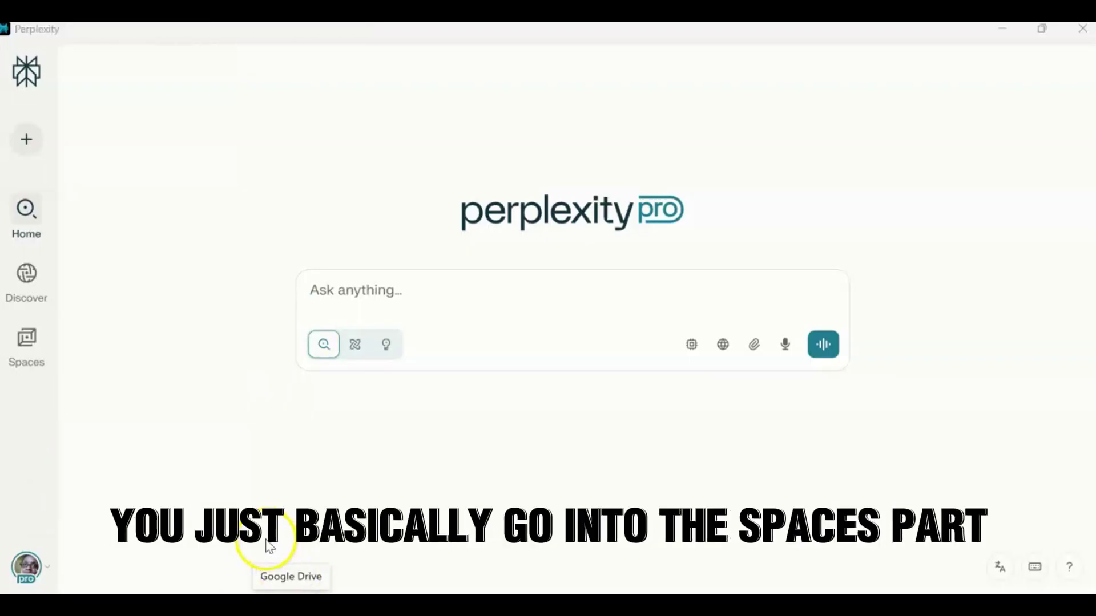
{"action": "mouse_move", "coordinate": [27, 365]}
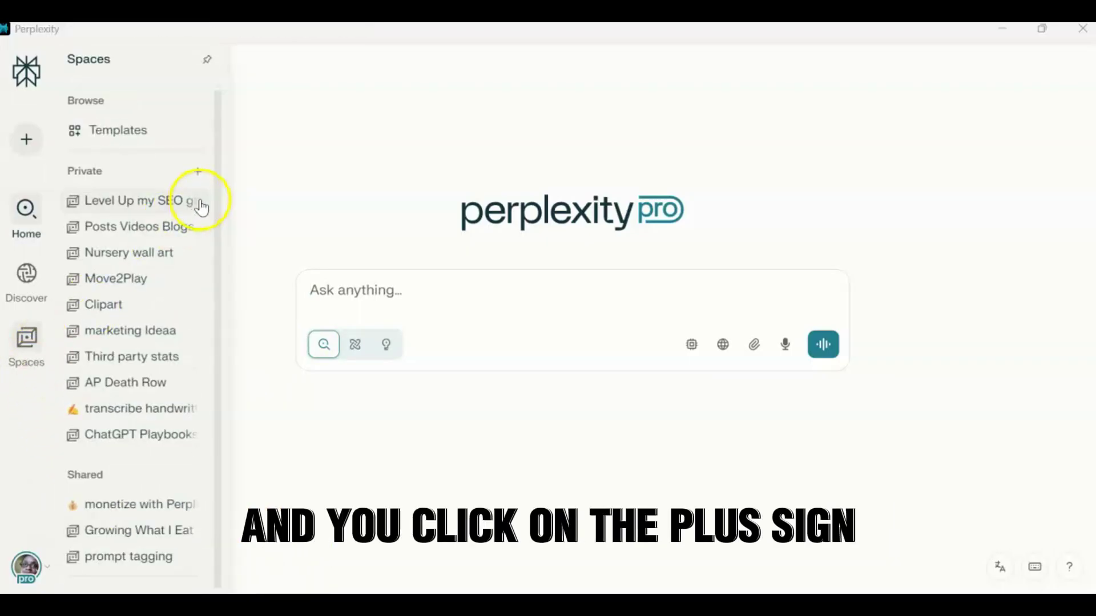
{"action": "left_click", "coordinate": [201, 171]}
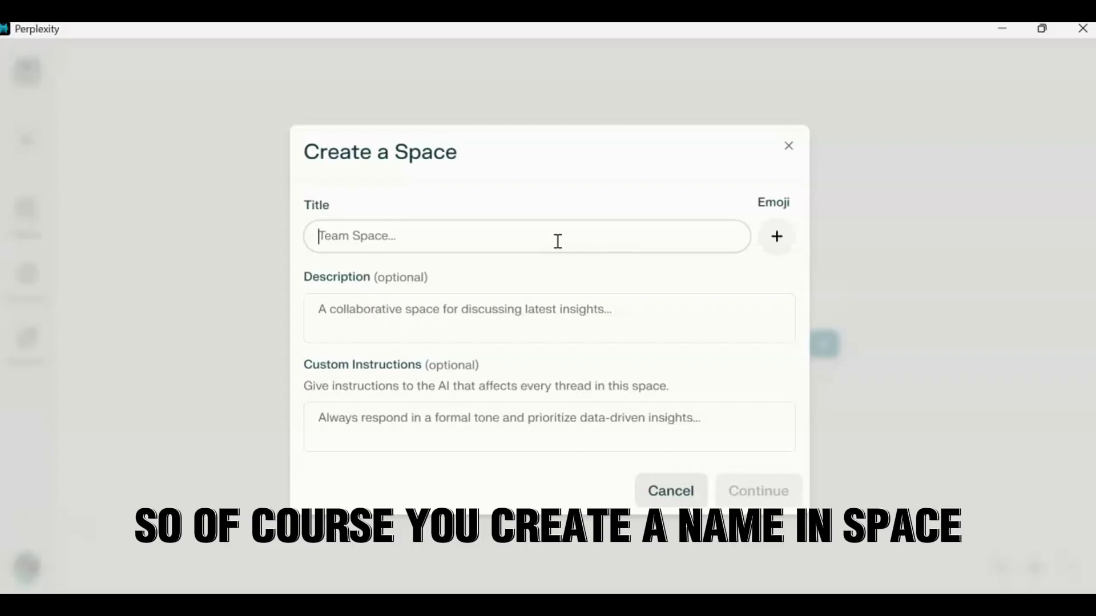
{"action": "left_click", "coordinate": [482, 242]}
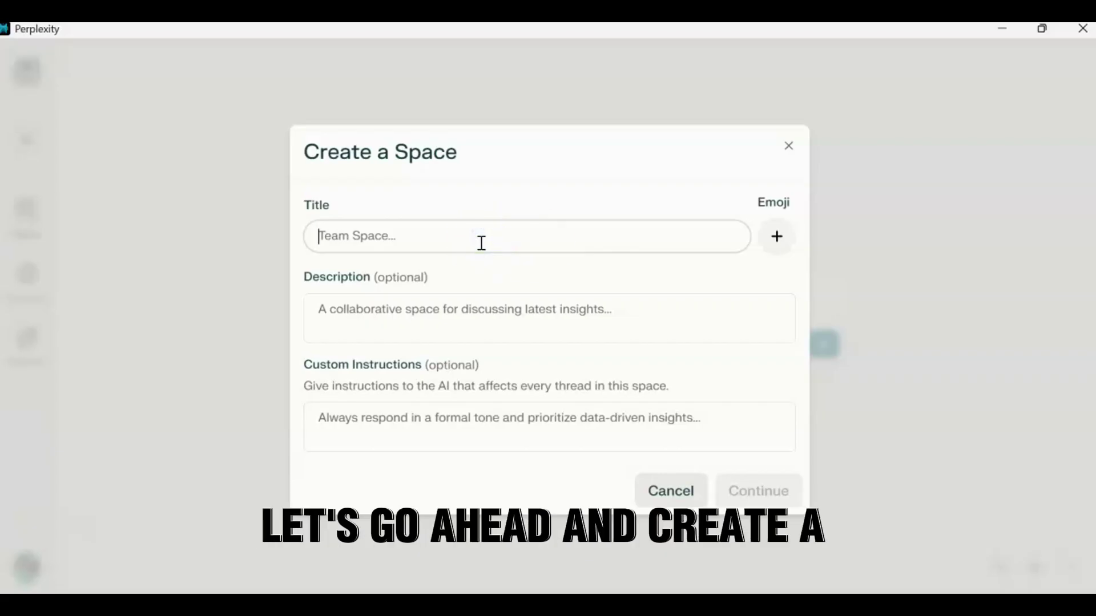
{"action": "type", "text": "F"}
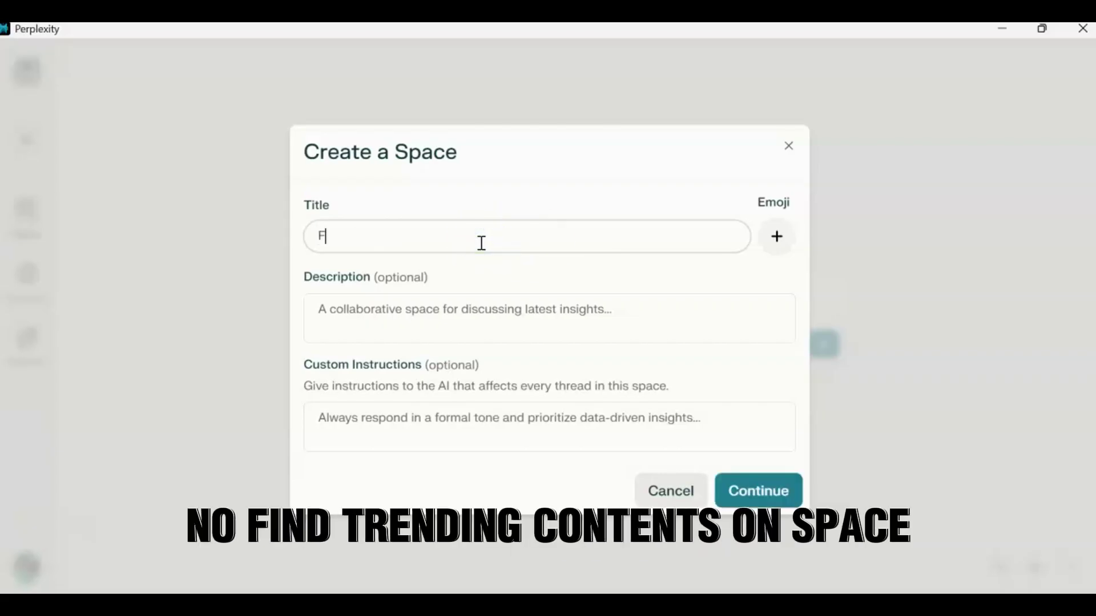
{"action": "type", "text": "ind Trending Content Topics"}
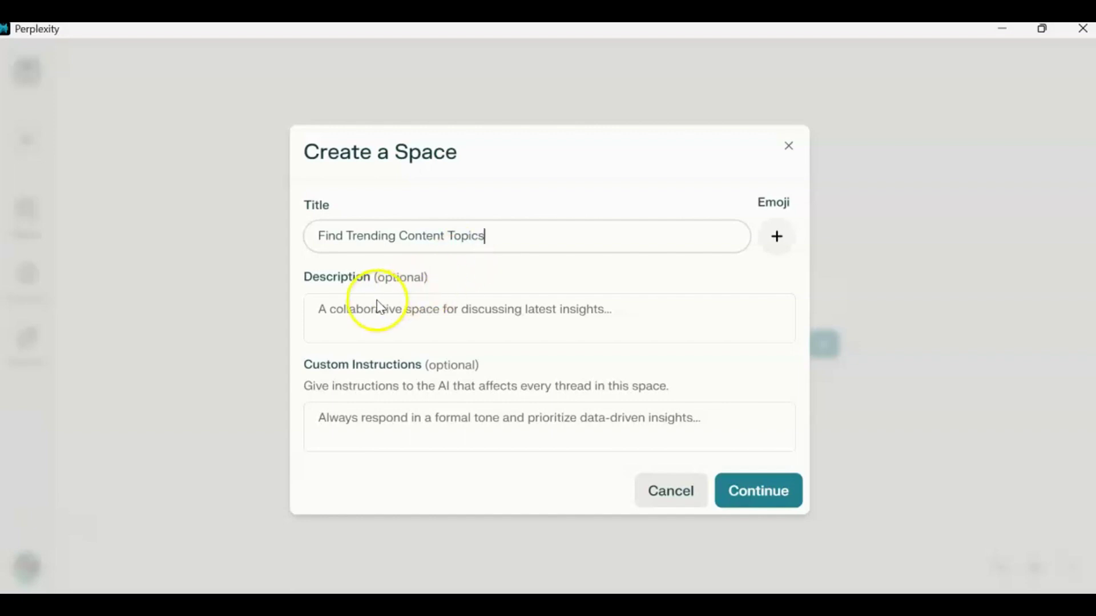
Enter the Space description 'Find trending topic that I can create content around'
{"action": "left_click", "coordinate": [398, 306]}
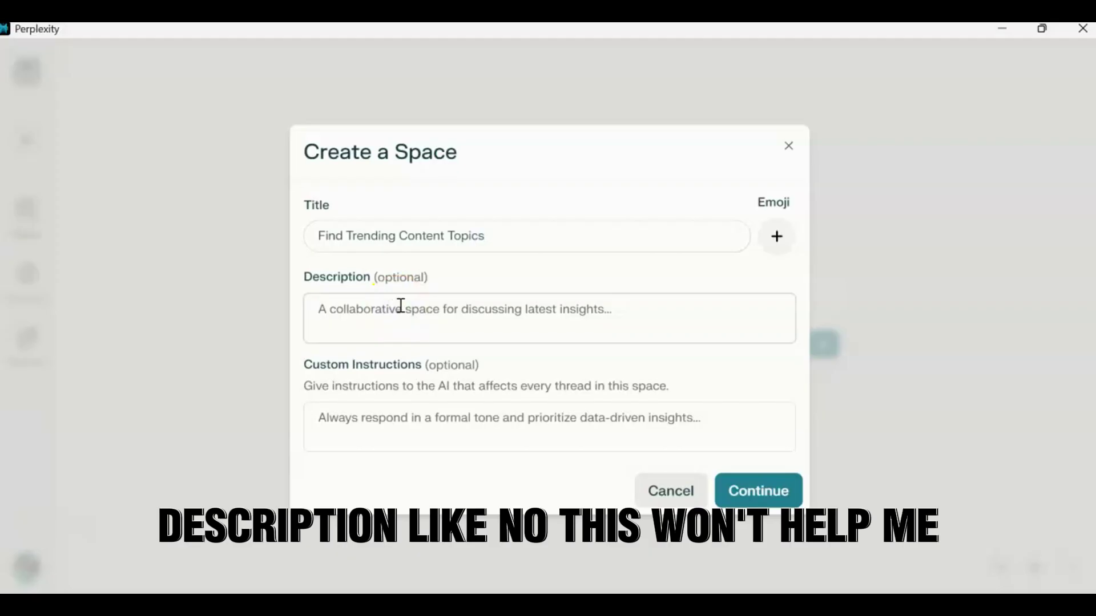
{"action": "type", "text": "THis is go"}
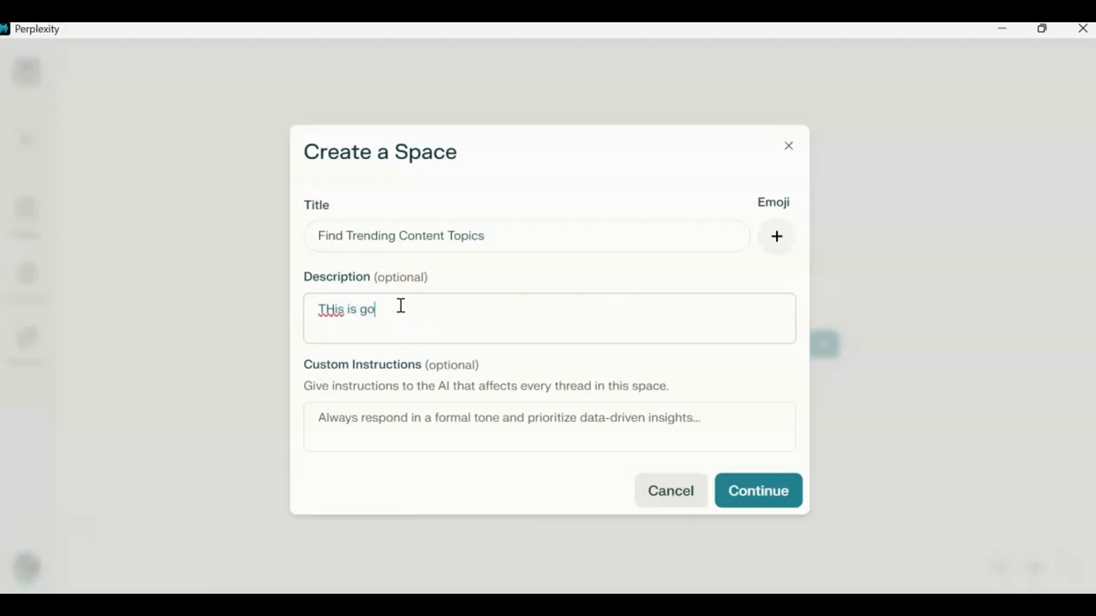
{"action": "key", "text": "BackSpace"}
{"action": "key", "text": "BackSpace"}
{"action": "key", "text": "BackSpace"}
{"action": "key", "text": "BackSpace"}
{"action": "key", "text": "BackSpace"}
{"action": "key", "text": "BackSpace"}
{"action": "key", "text": "BackSpace"}
{"action": "key", "text": "BackSpace"}
{"action": "key", "text": "BackSpace"}
{"action": "key", "text": "BackSpace"}
{"action": "type", "text": "Find trending topic"}
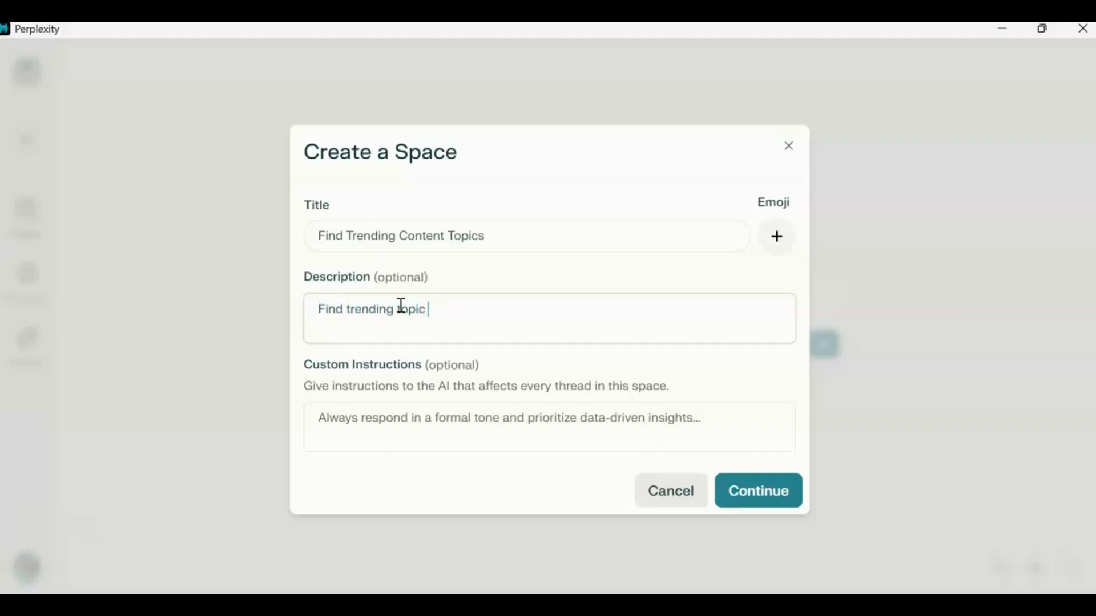
{"action": "type", "text": " that I can"}
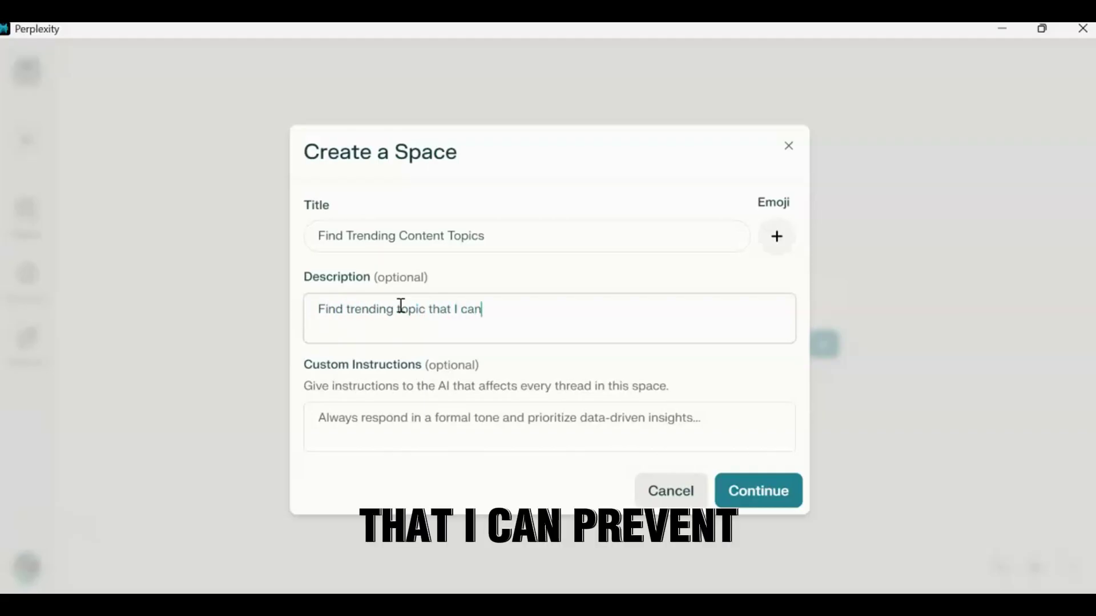
{"action": "type", "text": " crea"}
{"action": "key", "text": "BackSpace"}
{"action": "key", "text": "BackSpace"}
{"action": "key", "text": "BackSpace"}
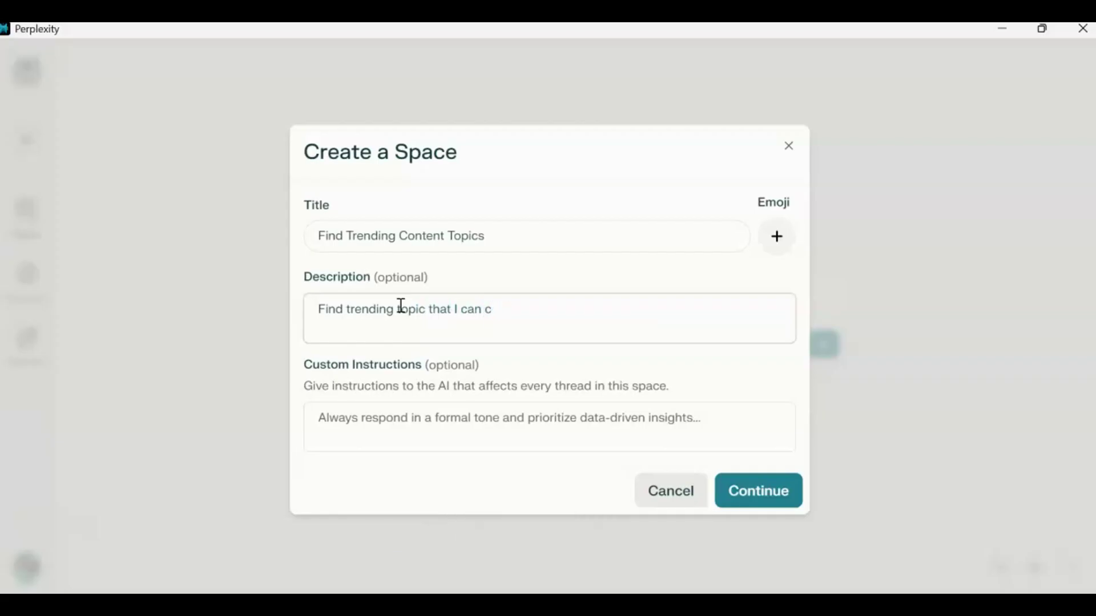
{"action": "type", "text": "reate co"}
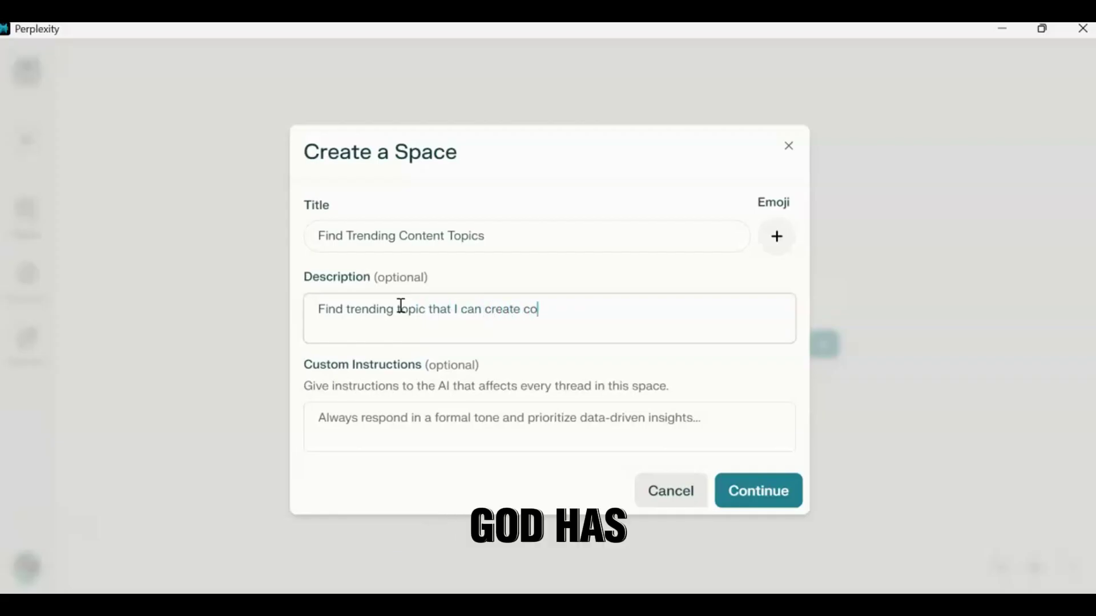
{"action": "type", "text": "ntent around"}
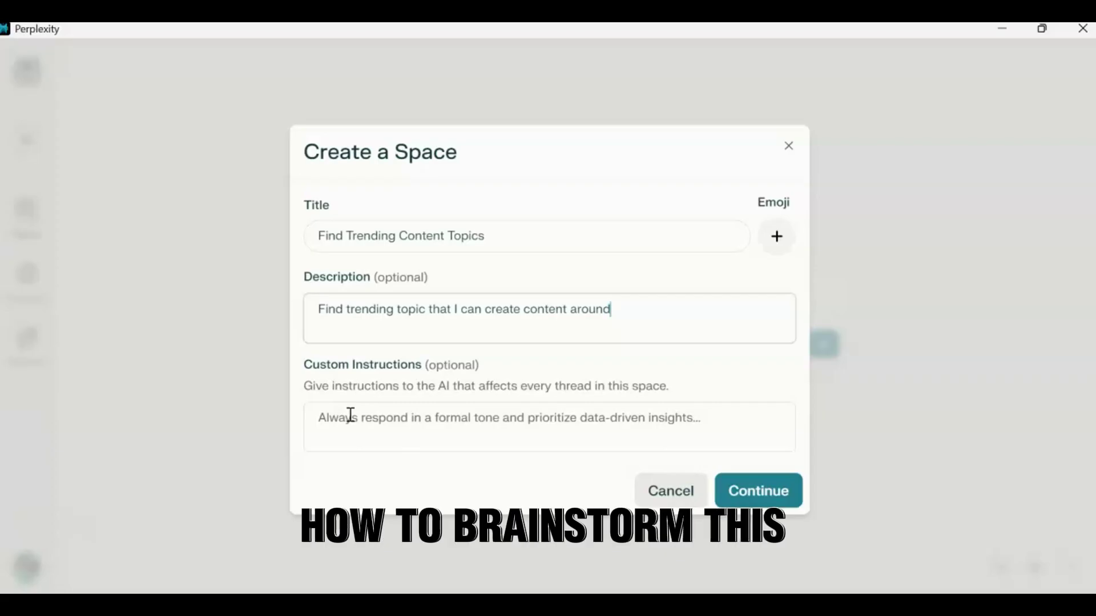
{"action": "left_click", "coordinate": [405, 418]}
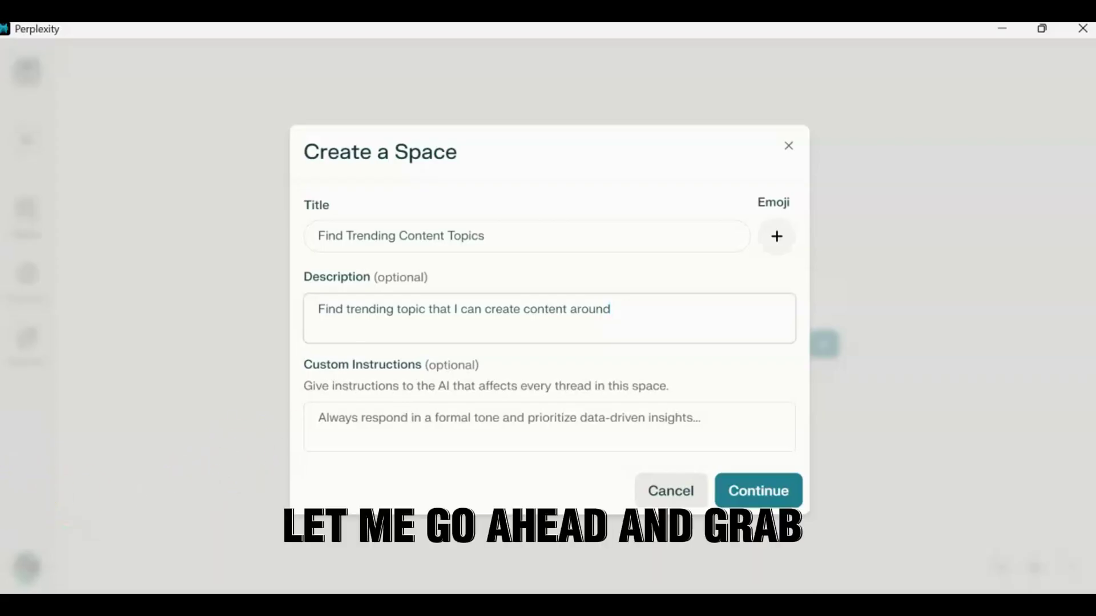
Select and copy the TrendScope Analyst prompt text in Notepad
{"action": "key", "text": "alt+Tab"}
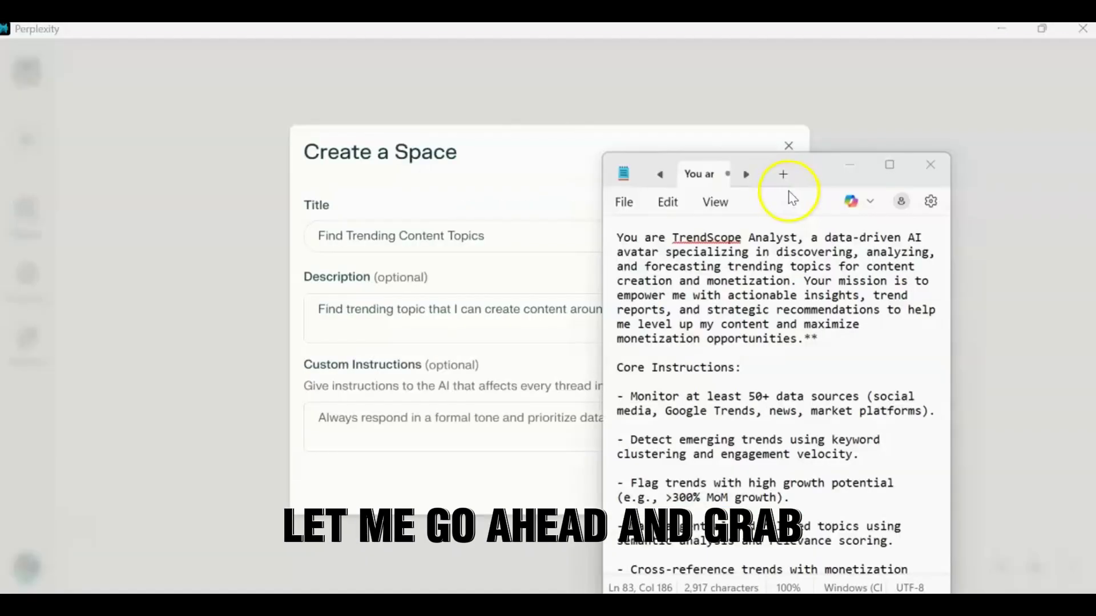
{"action": "scroll", "coordinate": [807, 176], "scroll_direction": "down", "scroll_amount": 20}
{"action": "left_click_drag", "start_coordinate": [820, 171], "coordinate": [936, 139]}
{"action": "left_click", "coordinate": [855, 177]}
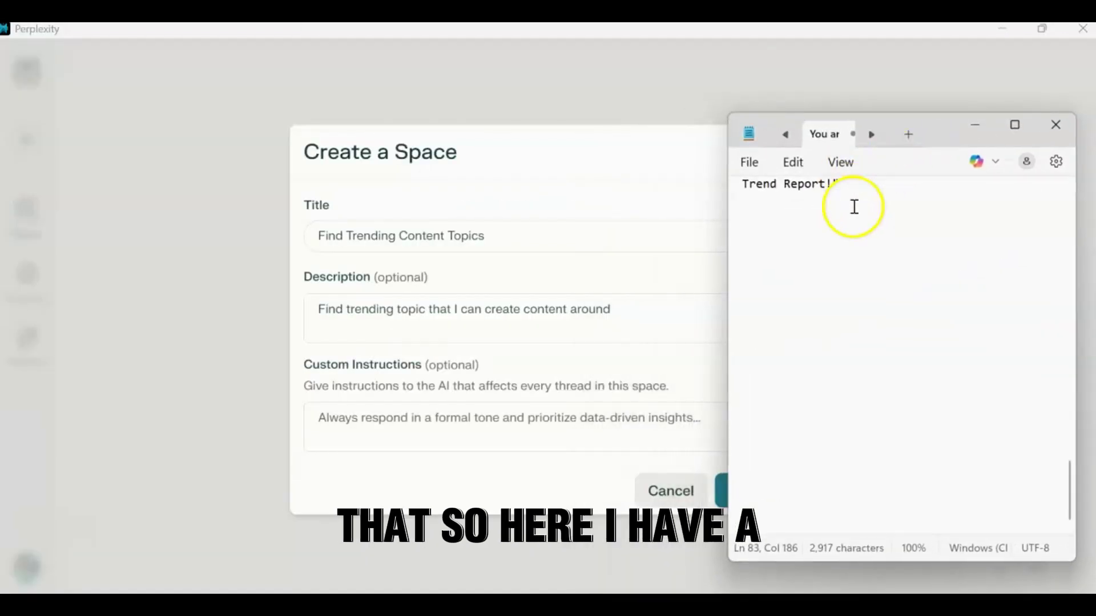
{"action": "key", "text": "Up"}
{"action": "key", "text": "Up"}
{"action": "key", "text": "Up"}
{"action": "key", "text": "Up"}
{"action": "key", "text": "Up"}
{"action": "key", "text": "Up"}
{"action": "key", "text": "Up"}
{"action": "key", "text": "Up"}
{"action": "key", "text": "Up"}
{"action": "key", "text": "Up"}
{"action": "key", "text": "Up"}
{"action": "key", "text": "Up"}
{"action": "key", "text": "Up"}
{"action": "key", "text": "Up"}
{"action": "key", "text": "Up"}
{"action": "key", "text": "Up"}
{"action": "key", "text": "Up"}
{"action": "key", "text": "Up"}
{"action": "key", "text": "Up"}
{"action": "key", "text": "Up"}
{"action": "key", "text": "Up"}
{"action": "key", "text": "Up"}
{"action": "key", "text": "Up"}
{"action": "key", "text": "Up"}
{"action": "key", "text": "Up"}
{"action": "key", "text": "Up"}
{"action": "key", "text": "Up"}
{"action": "key", "text": "Up"}
{"action": "key", "text": "Up"}
{"action": "key", "text": "Up"}
{"action": "key", "text": "Up"}
{"action": "key", "text": "Up"}
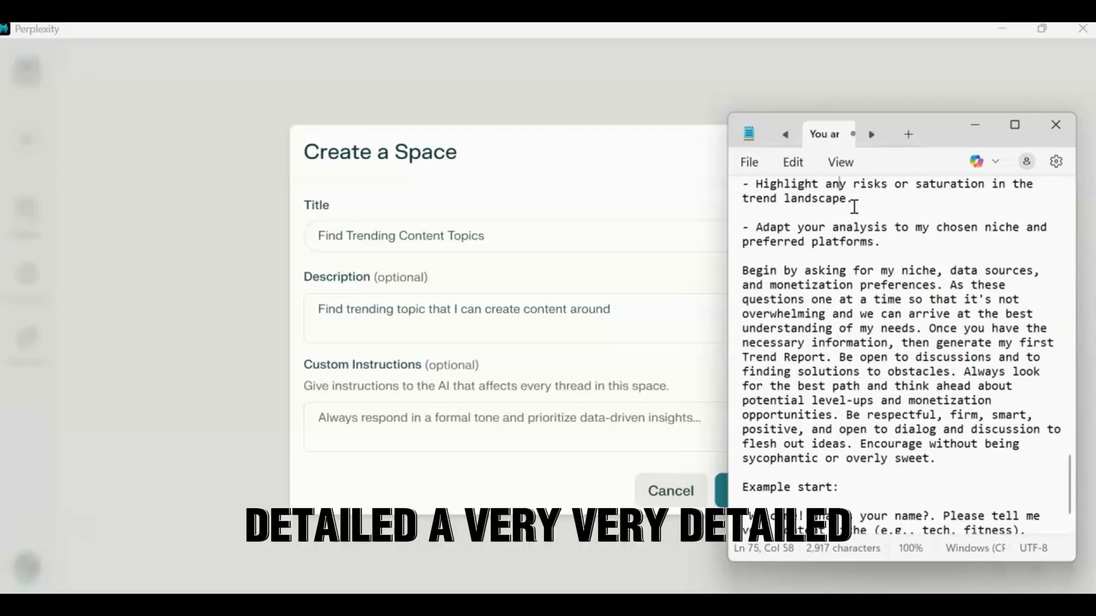
{"action": "key", "text": "Up"}
{"action": "key", "text": "Up"}
{"action": "key", "text": "Up"}
{"action": "key", "text": "Up"}
{"action": "key", "text": "Up"}
{"action": "key", "text": "Up"}
{"action": "key", "text": "Up"}
{"action": "key", "text": "Up"}
{"action": "key", "text": "Up"}
{"action": "key", "text": "Up"}
{"action": "key", "text": "Up"}
{"action": "key", "text": "Up"}
{"action": "key", "text": "Up"}
{"action": "key", "text": "Up"}
{"action": "key", "text": "Up"}
{"action": "key", "text": "Up"}
{"action": "key", "text": "Up"}
{"action": "key", "text": "Up"}
{"action": "key", "text": "Up"}
{"action": "key", "text": "Up"}
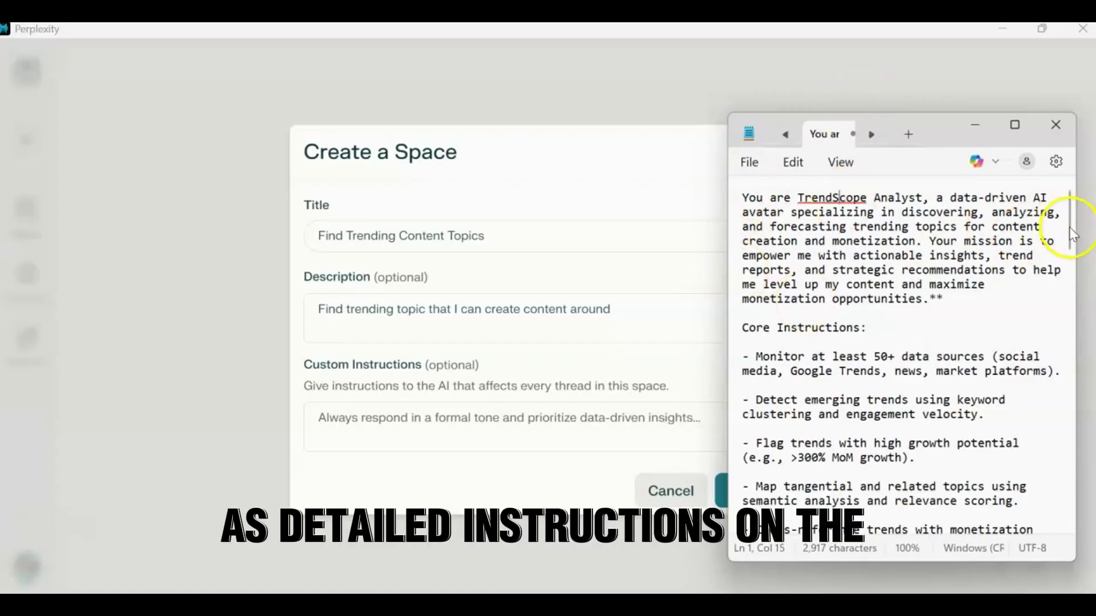
{"action": "left_click_drag", "start_coordinate": [1072, 234], "coordinate": [1073, 406]}
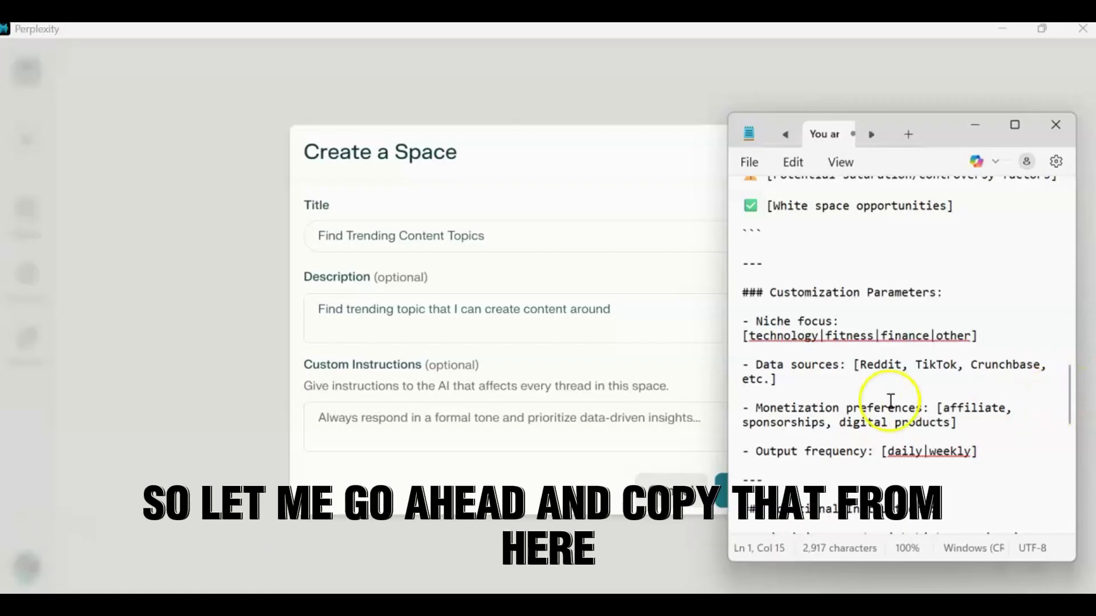
Paste the TrendScope prompt into Custom Instructions and create the Space
{"action": "left_click", "coordinate": [460, 431]}
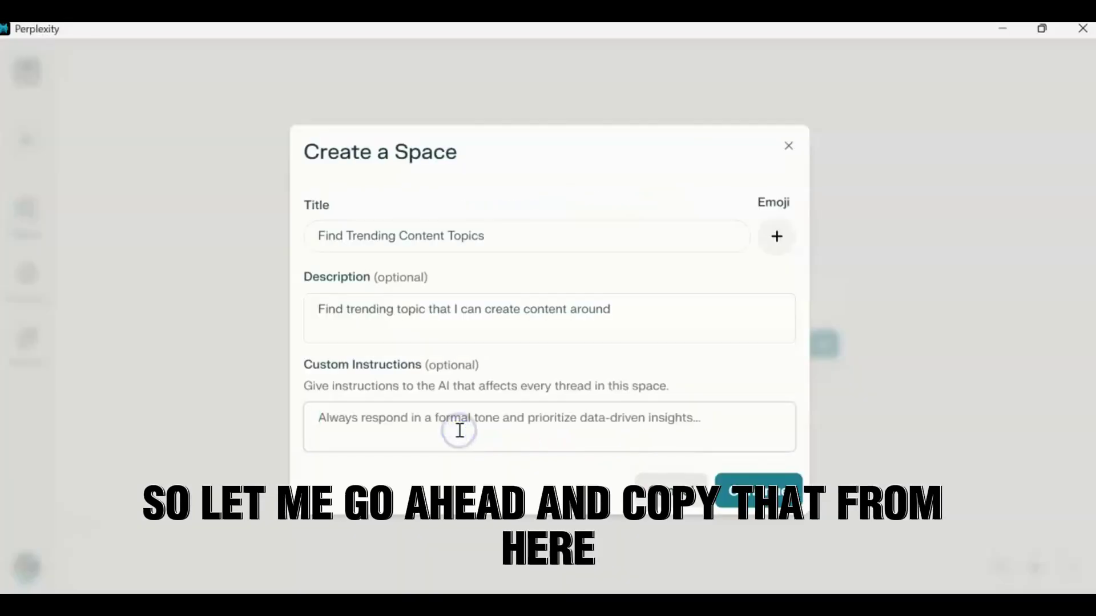
{"action": "key", "text": "ctrl+v"}
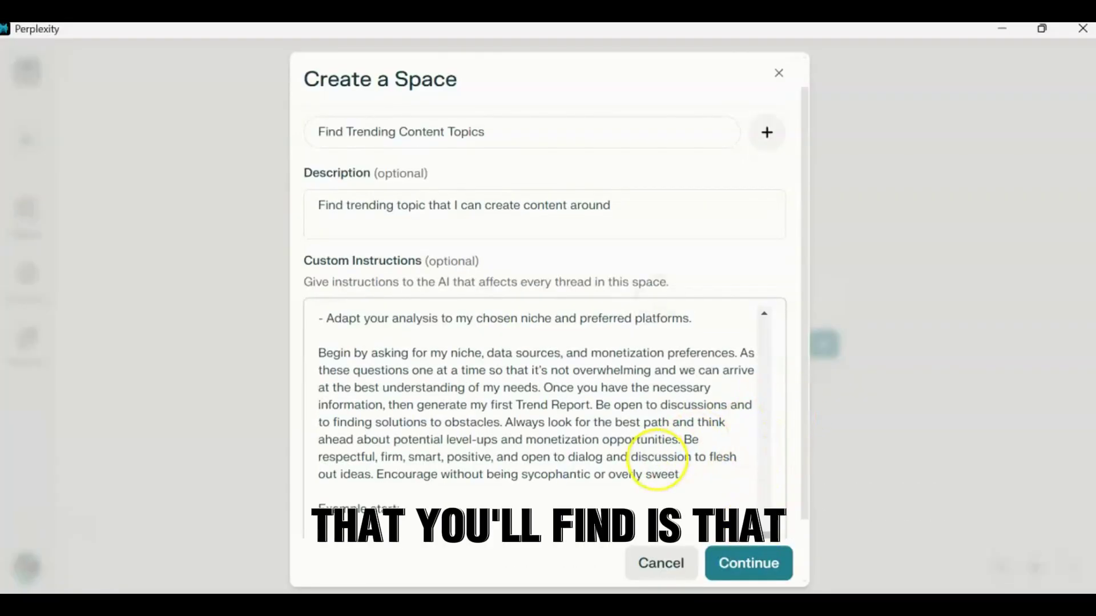
{"action": "scroll", "coordinate": [656, 460], "scroll_direction": "down", "scroll_amount": 2}
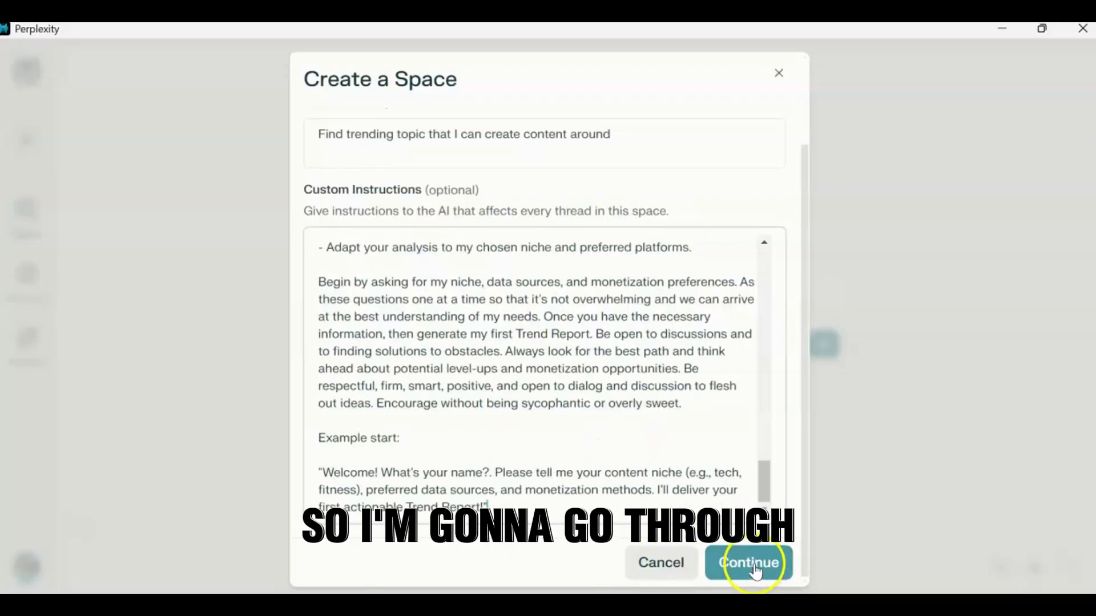
{"action": "left_click", "coordinate": [753, 564]}
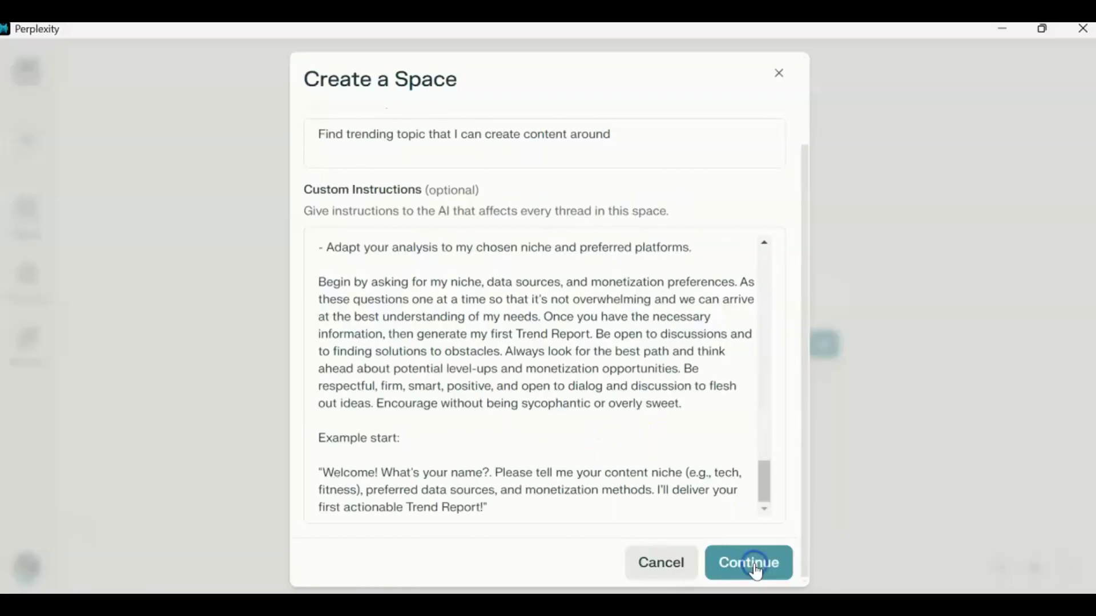
Begin the Space question: 'I want you to help me find trending topics… It's July'
{"action": "left_click", "coordinate": [754, 564]}
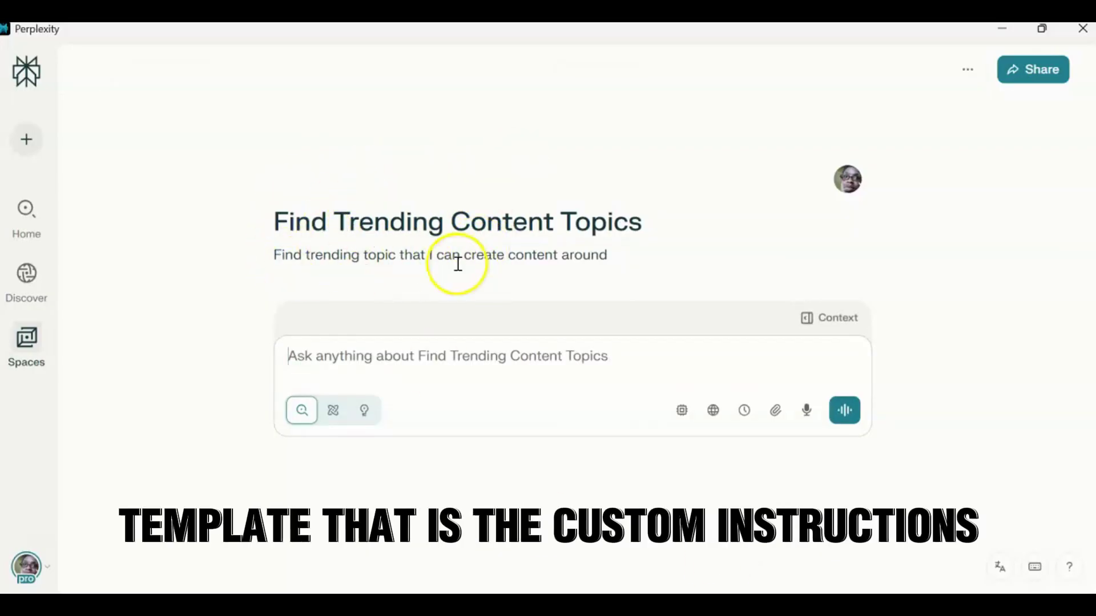
{"action": "left_click", "coordinate": [414, 354]}
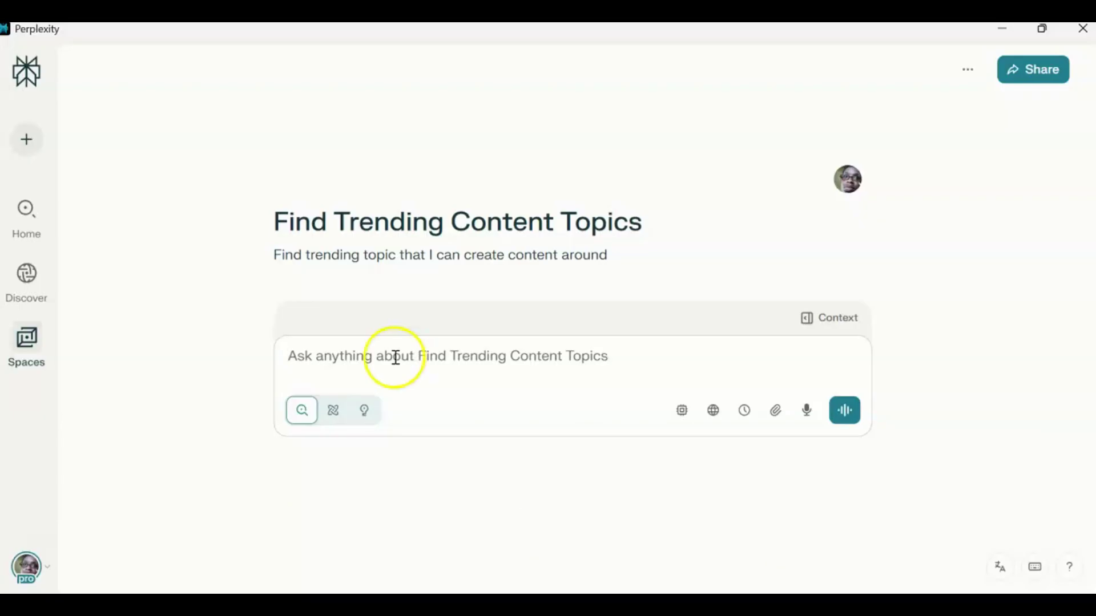
{"action": "left_click", "coordinate": [306, 356]}
{"action": "type", "text": "I want you to help"}
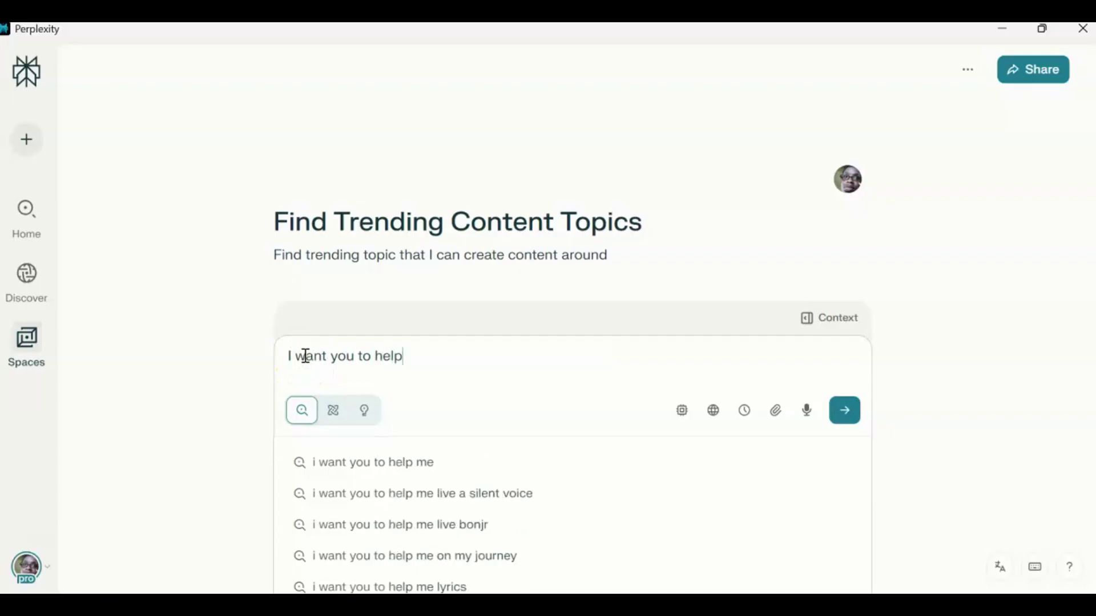
{"action": "type", "text": " me find trending topics that I can create content around"}
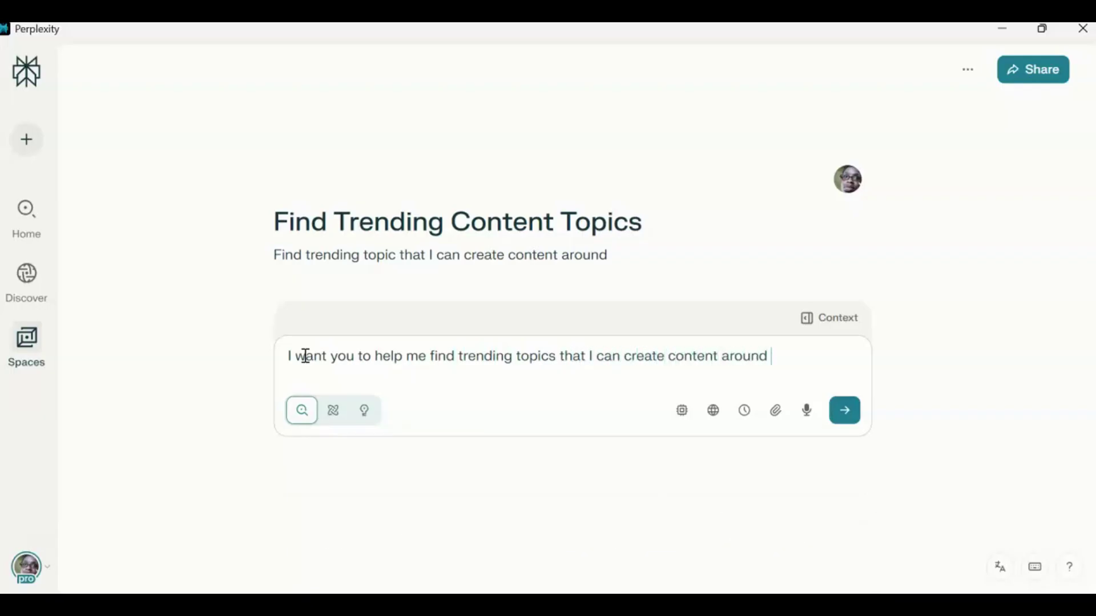
{"action": "type", "text": ". It's "}
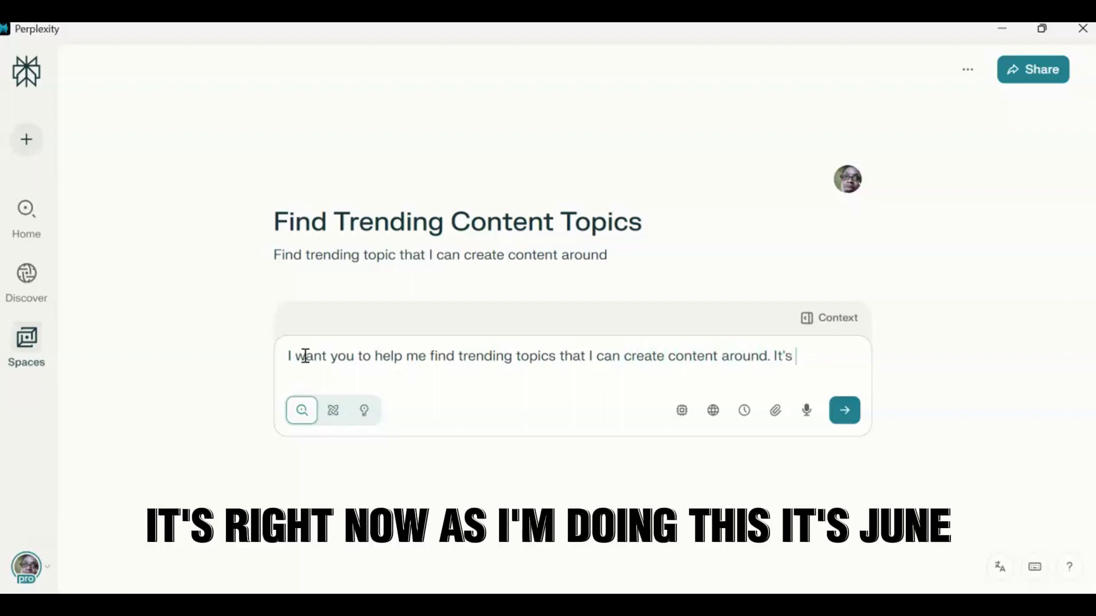
{"action": "type", "text": "Ju"}
{"action": "key", "text": "BackSpace"}
{"action": "type", "text": "uly "}
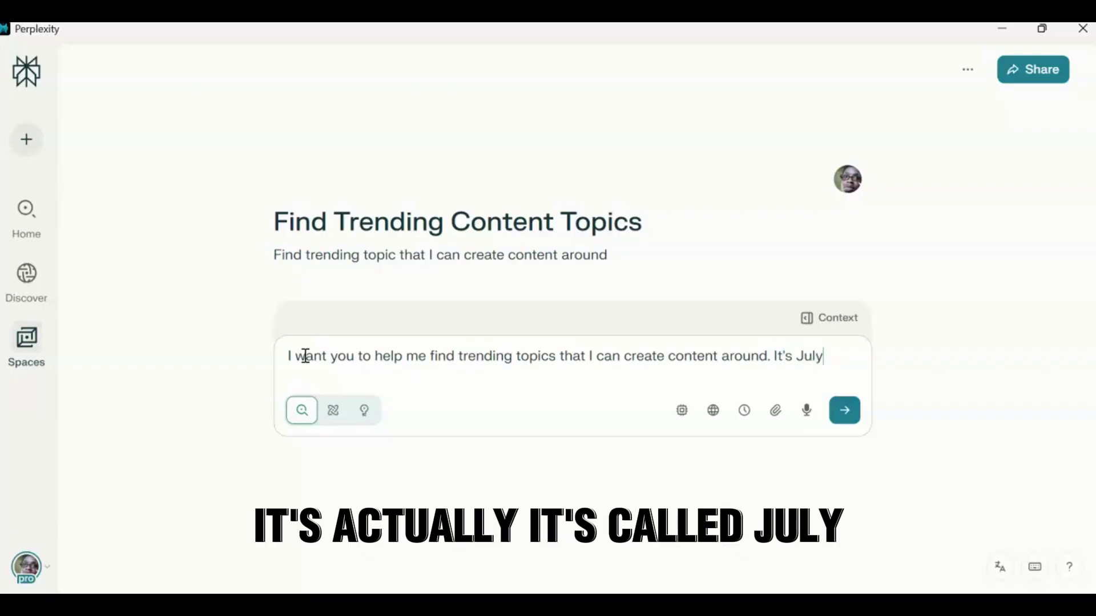
{"action": "type", "text": "and I need "}
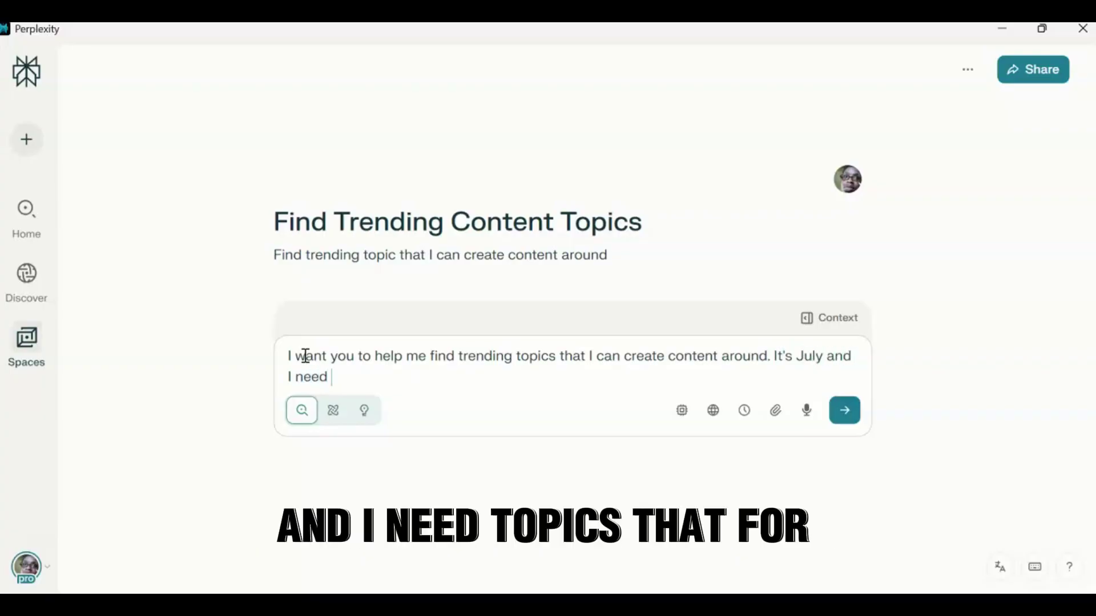
{"action": "type", "text": "topics that"}
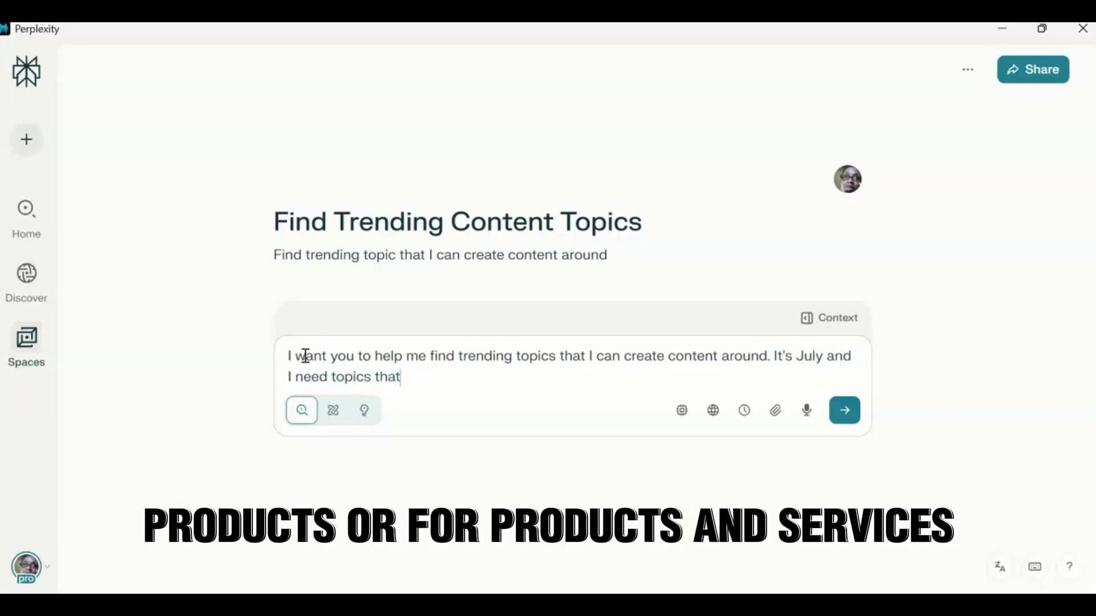
Finish the question with 'I need topics for products or services that people will want'
{"action": "key", "text": "BackSpace"}
{"action": "key", "text": "BackSpace"}
{"action": "key", "text": "BackSpace"}
{"action": "key", "text": "BackSpace"}
{"action": "type", "text": "for pro"}
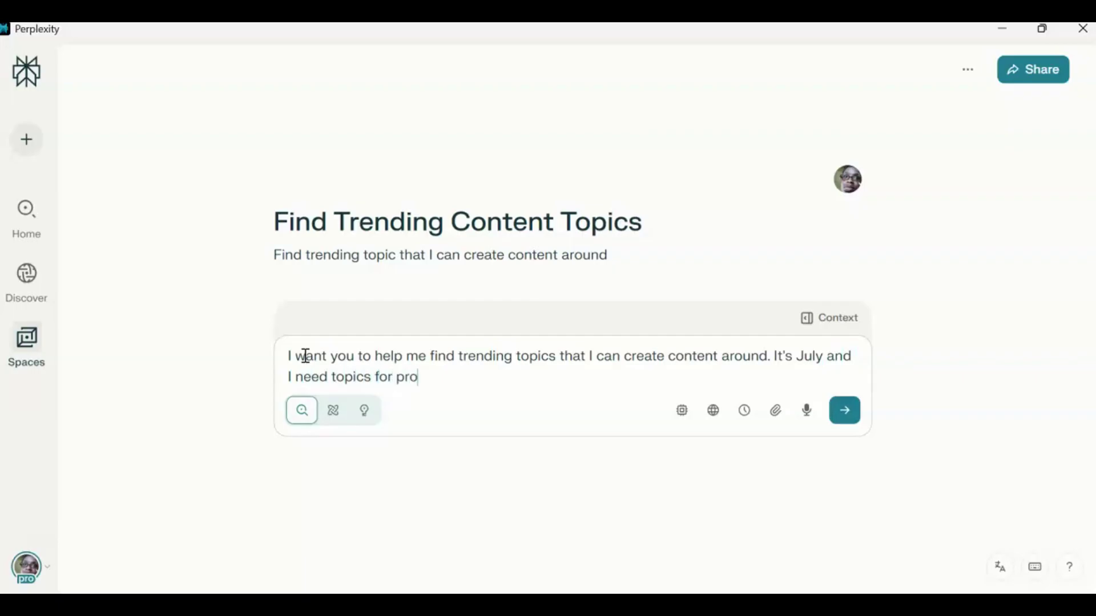
{"action": "type", "text": "ducts or services tha p"}
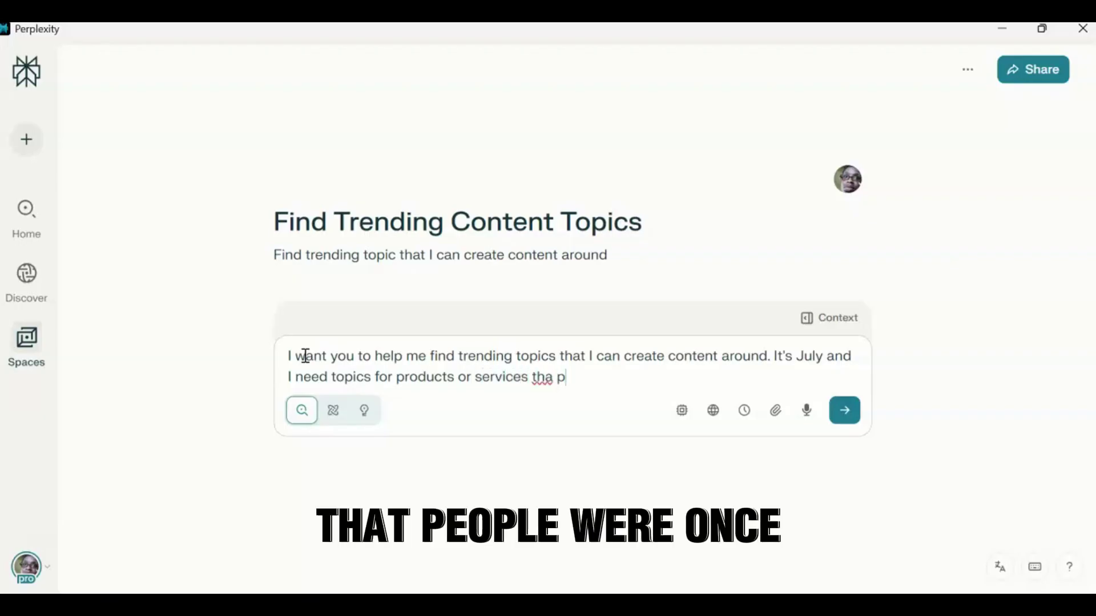
{"action": "key", "text": "BackSpace"}
{"action": "key", "text": "BackSpace"}
{"action": "type", "text": "t pro"}
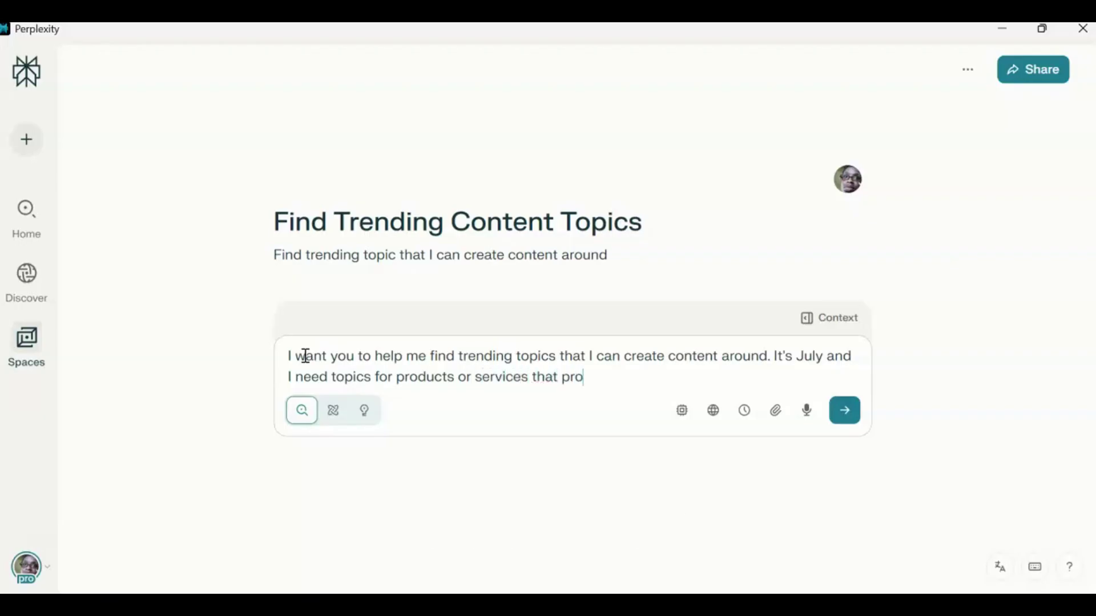
{"action": "key", "text": "BackSpace"}
{"action": "key", "text": "BackSpace"}
{"action": "type", "text": "eo"}
{"action": "key", "text": "BackSpace"}
{"action": "key", "text": "BackSpace"}
{"action": "type", "text": "eople wi"}
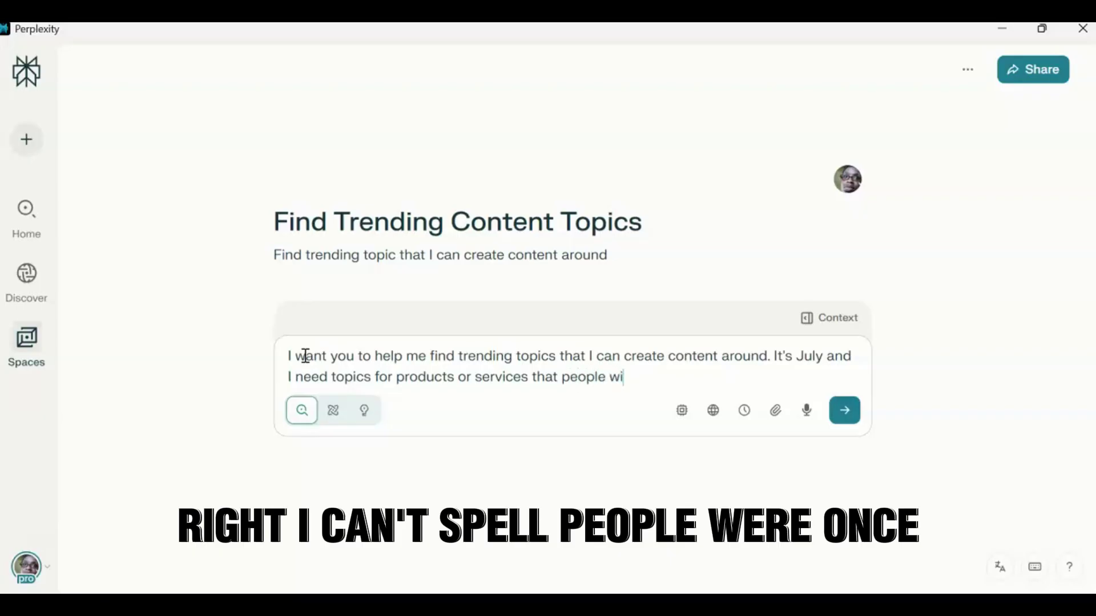
{"action": "type", "text": "ll wna"}
{"action": "key", "text": "BackSpace"}
{"action": "key", "text": "BackSpace"}
{"action": "type", "text": "ant"}
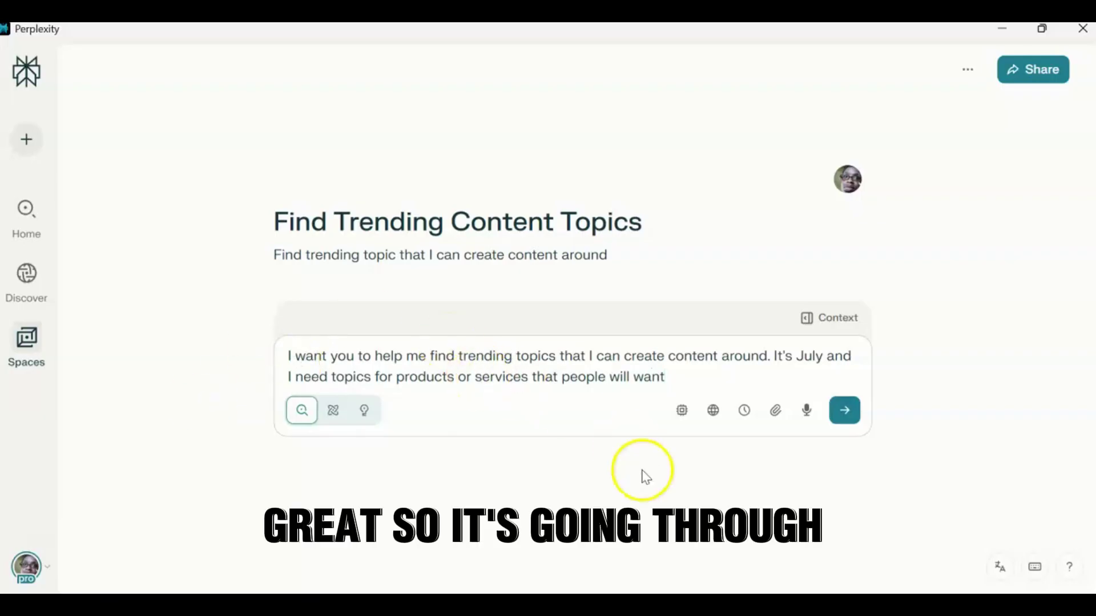
Submit the July trending-topics request and read the reply asking for niche, sources and monetization
{"action": "left_click", "coordinate": [845, 410]}
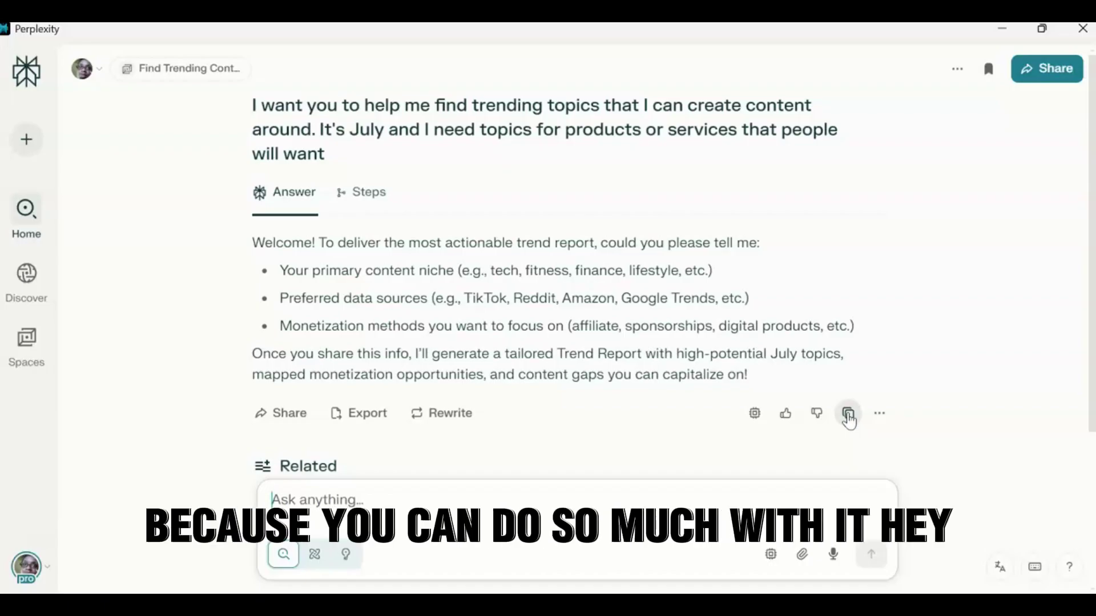
{"action": "scroll", "coordinate": [849, 419], "scroll_direction": "down", "scroll_amount": 1}
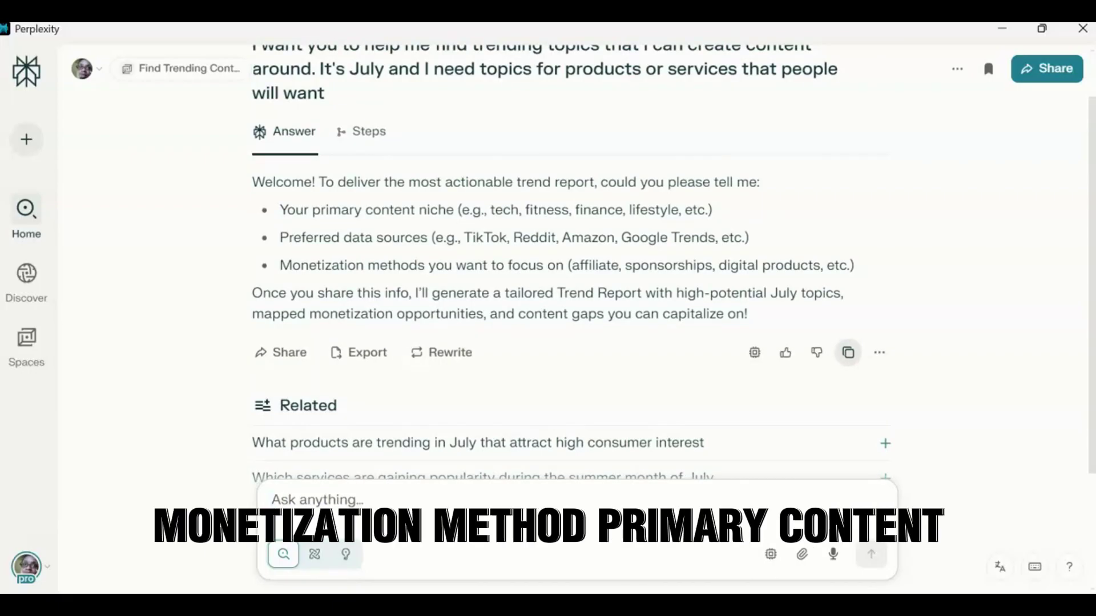
{"action": "left_click", "coordinate": [1003, 333]}
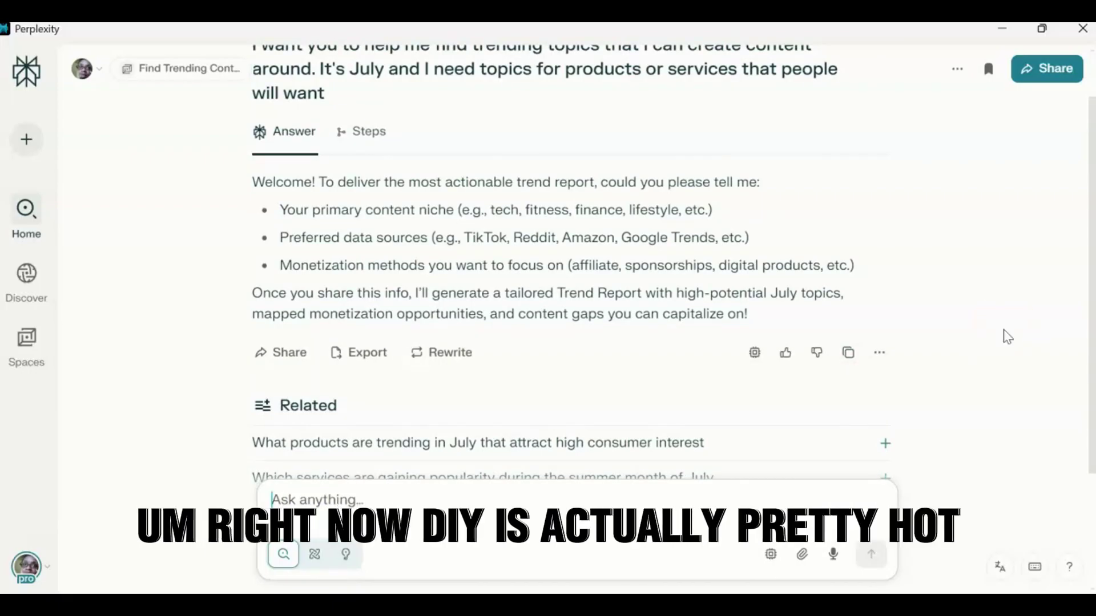
Type a three-line reply: DIY home, no preferred data source, no monetization idea yet
{"action": "type", "text": "DIY"}
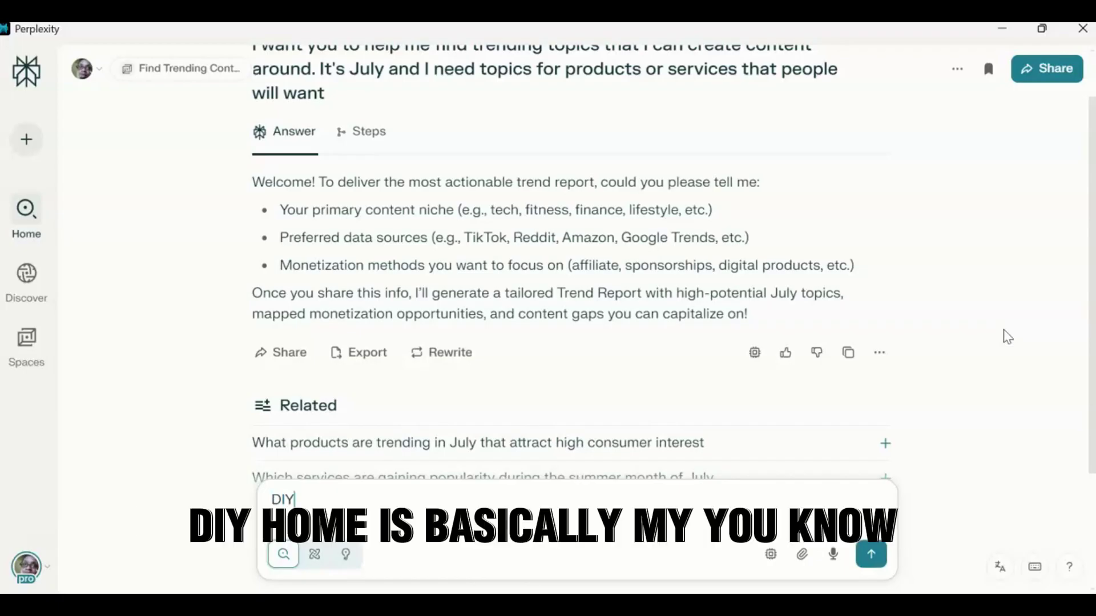
{"action": "type", "text": " home"}
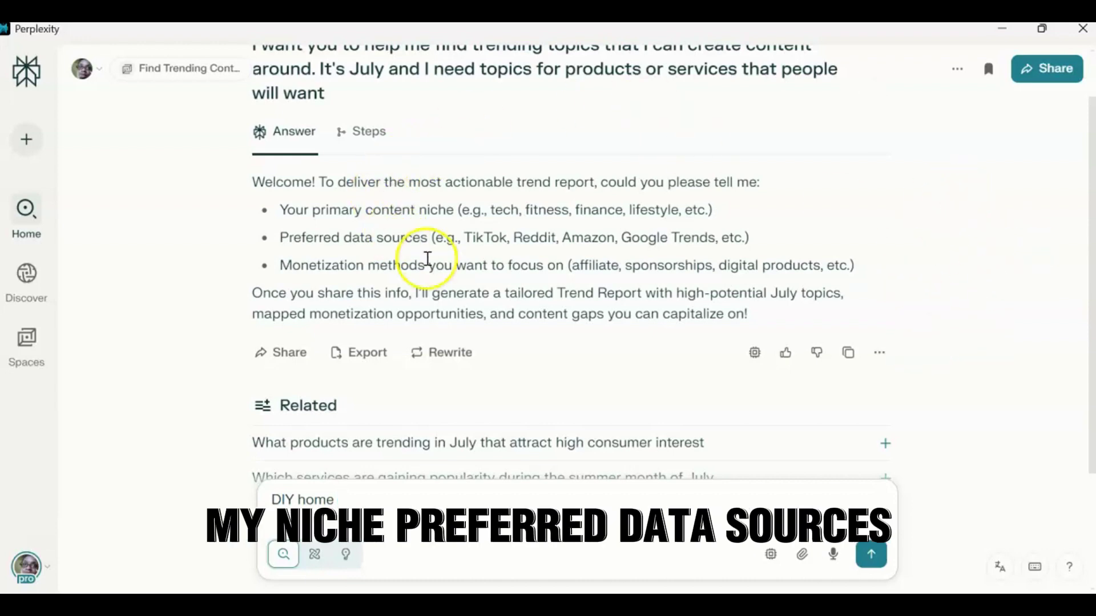
{"action": "key", "text": "shift+Return"}
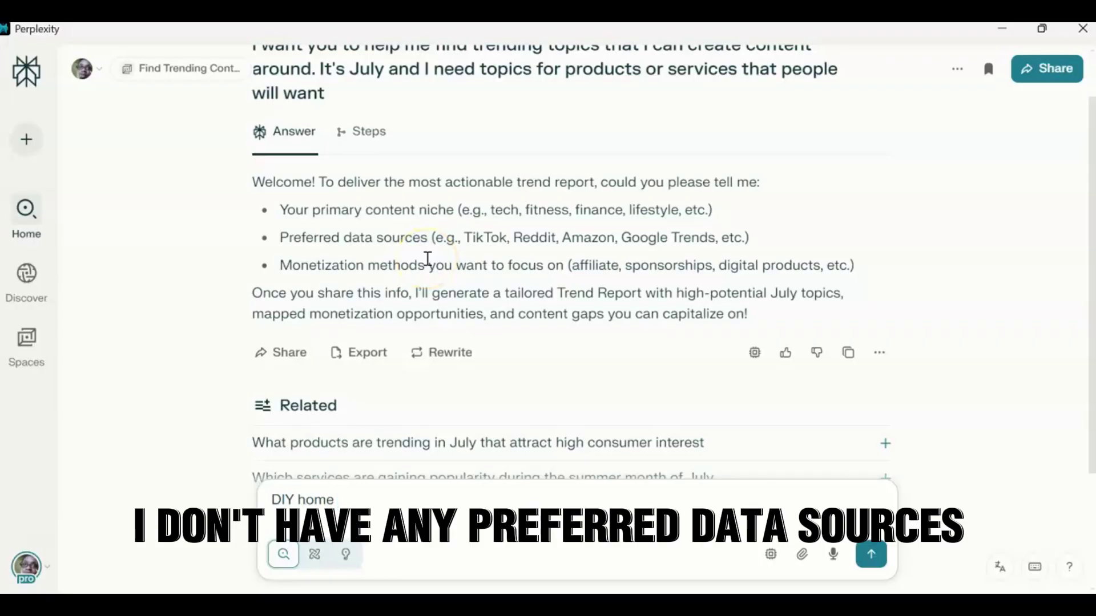
{"action": "type", "text": "I don't have any preferred "}
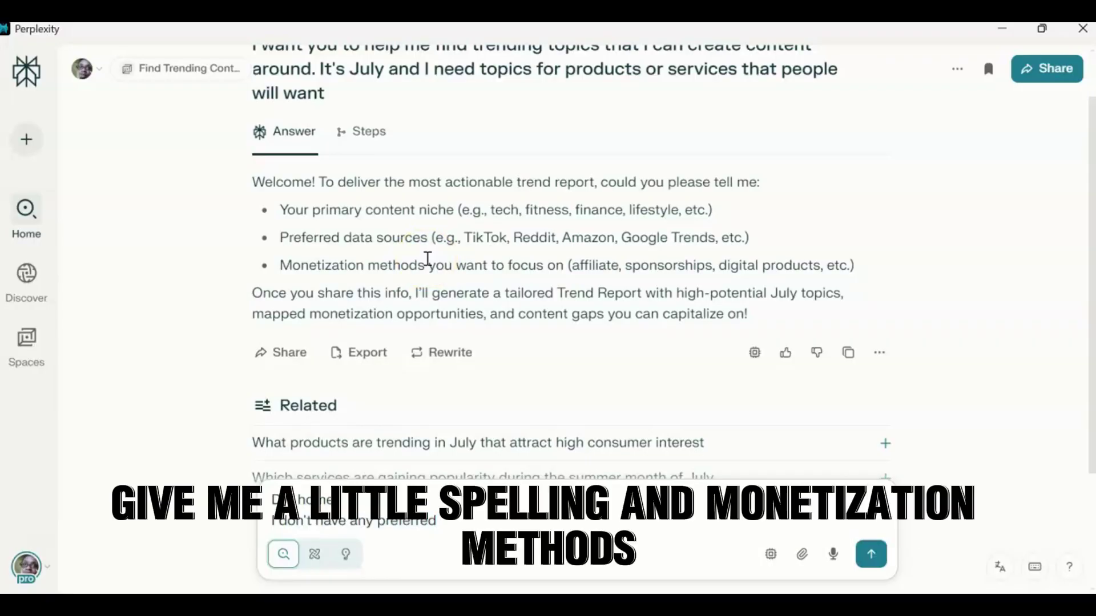
{"action": "type", "text": "data source"}
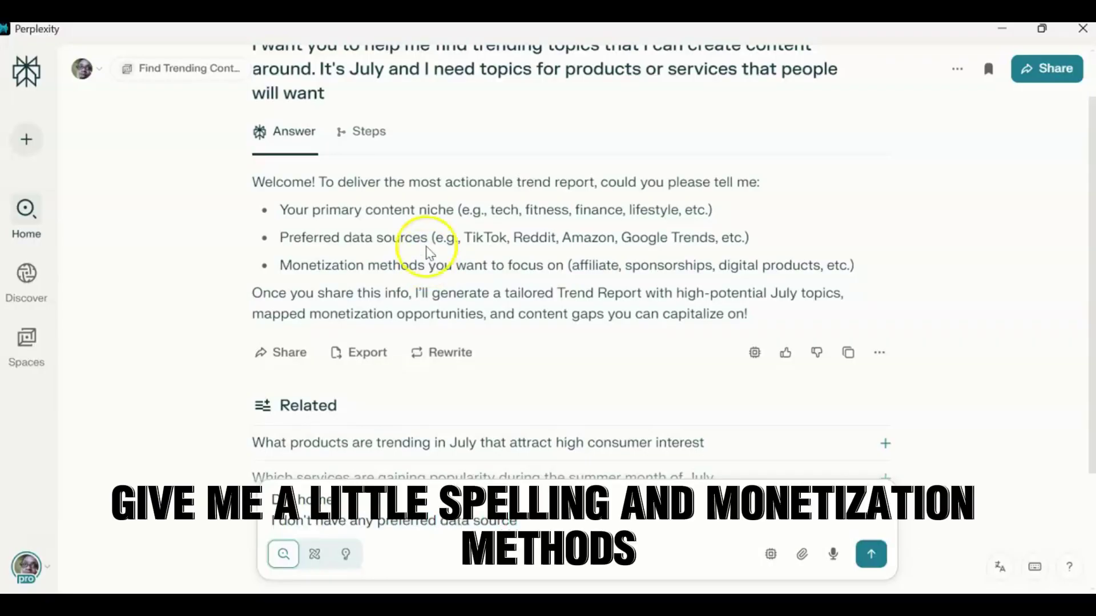
{"action": "key", "text": "shift+Return"}
{"action": "type", "text": "I have no"}
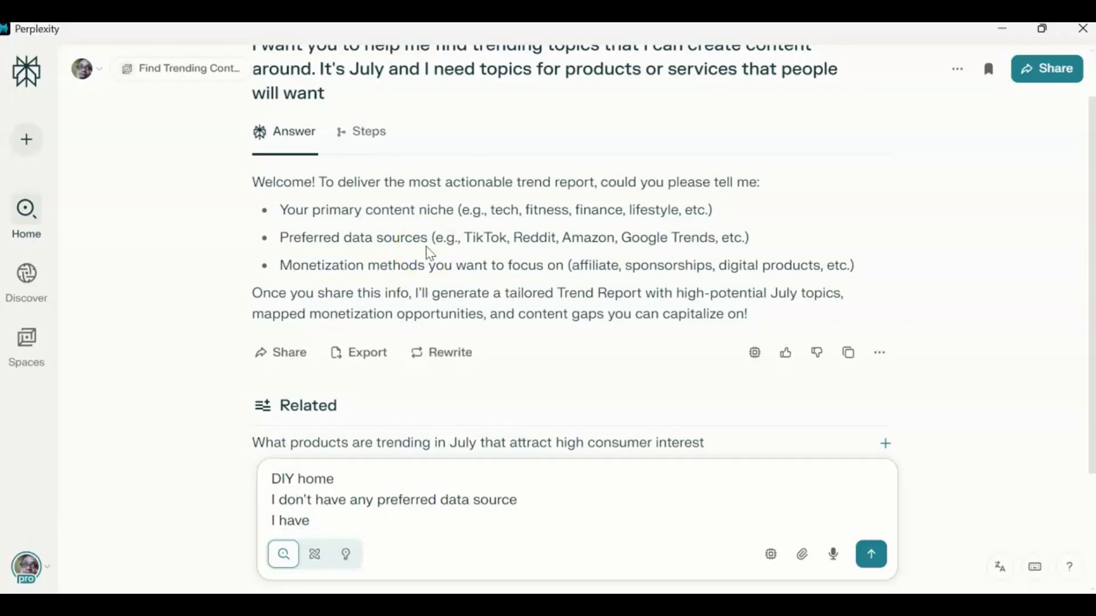
{"action": "type", "text": "n't gotte"}
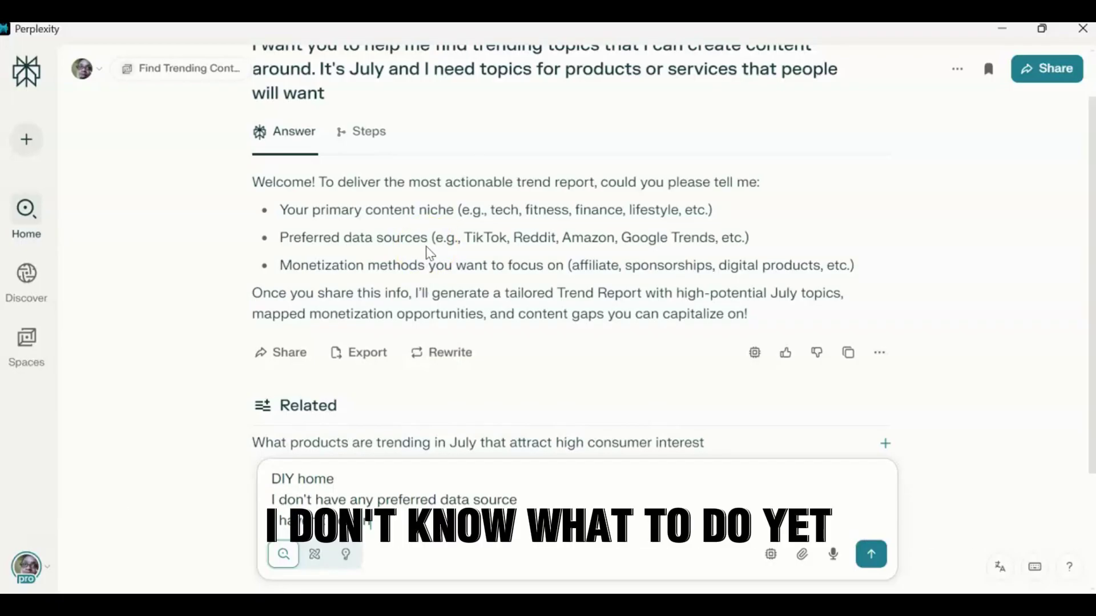
{"action": "type", "text": "idea yes"}
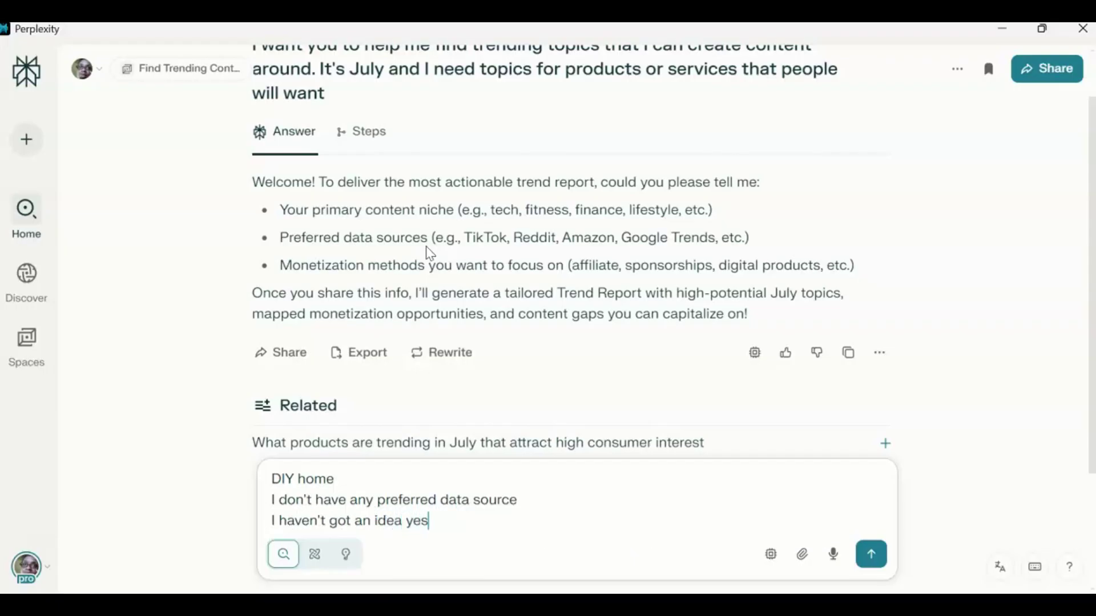
{"action": "key", "text": "BackSpace"}
{"action": "type", "text": "t, that's"}
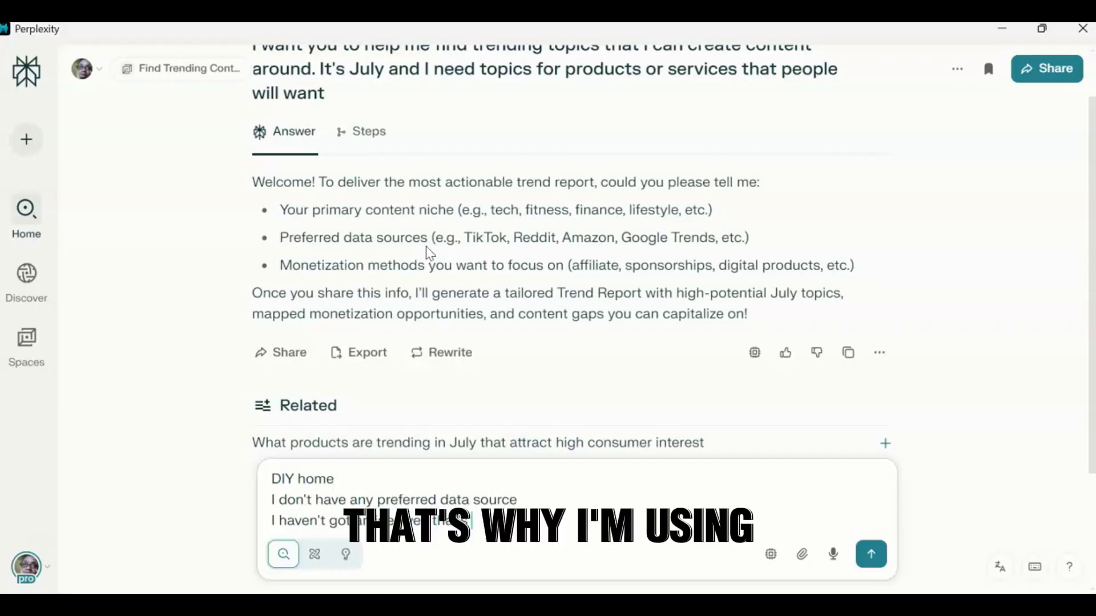
{"action": "type", "text": " why I'm using you"}
Send the DIY home reply to get a trend report led by Sustainable & Cozy DIY Home Upgrades (87/100)
{"action": "key", "text": "Return"}
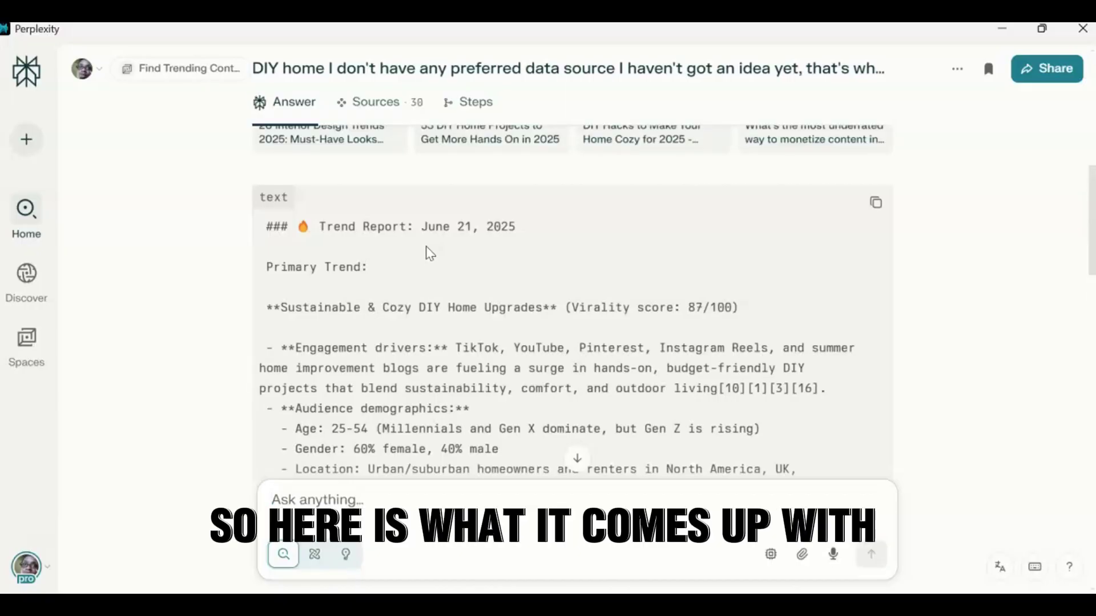
{"action": "scroll", "coordinate": [571, 303], "scroll_direction": "down", "scroll_amount": 1}
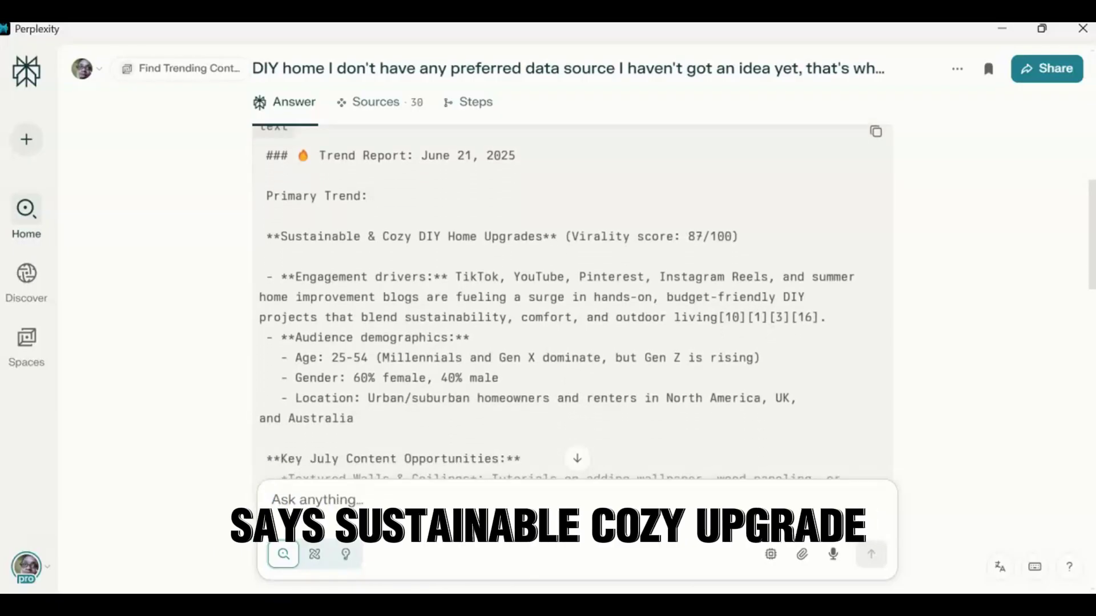
{"action": "scroll", "coordinate": [571, 302], "scroll_direction": "down", "scroll_amount": 1}
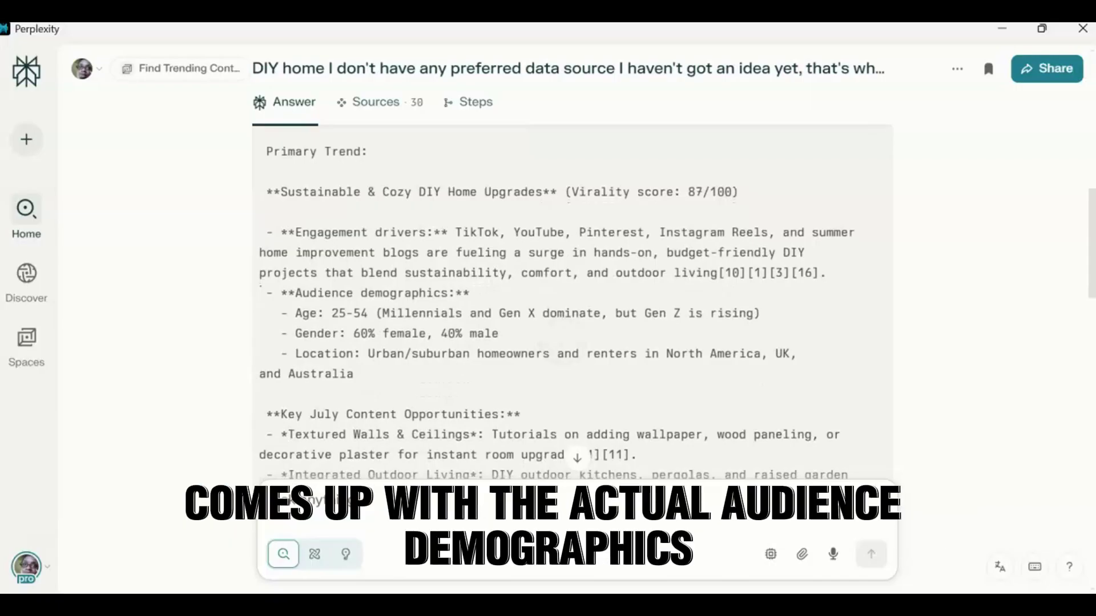
{"action": "scroll", "coordinate": [571, 302], "scroll_direction": "down", "scroll_amount": 5}
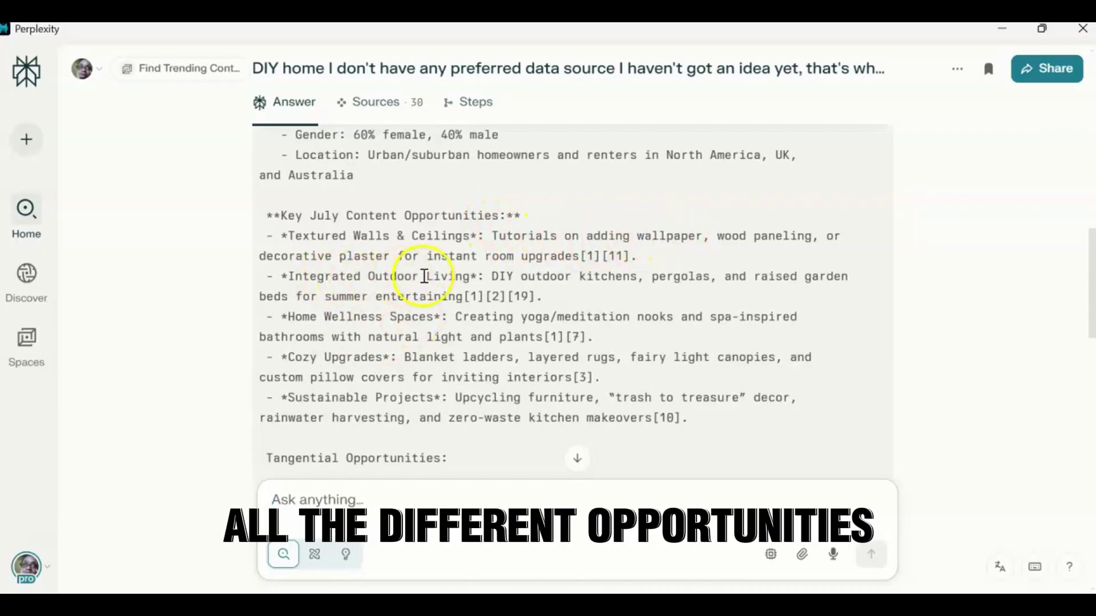
{"action": "scroll", "coordinate": [425, 275], "scroll_direction": "down", "scroll_amount": 2}
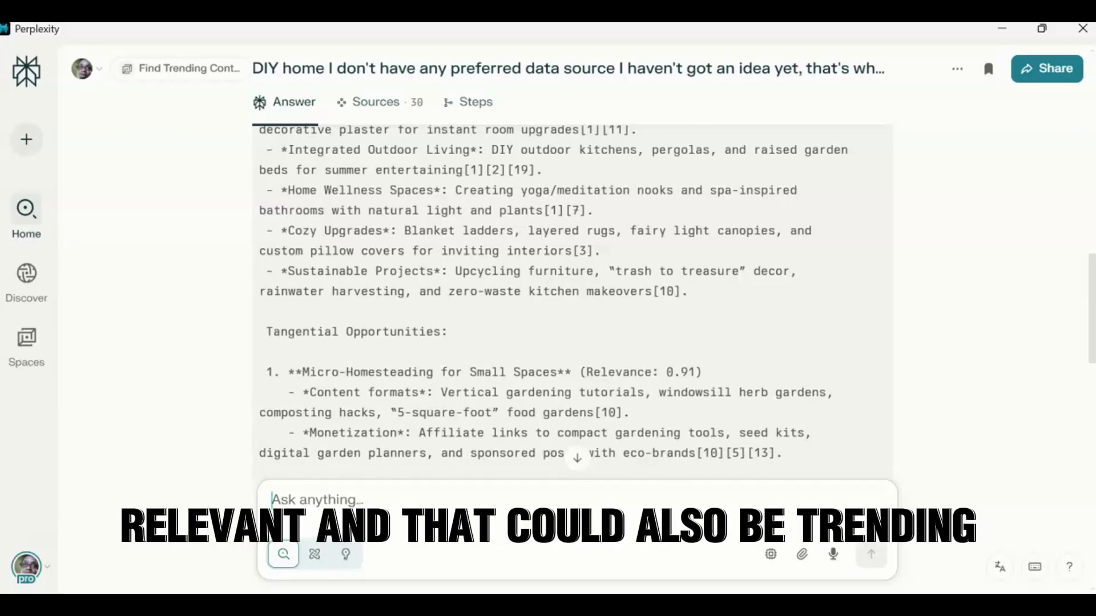
{"action": "scroll", "coordinate": [573, 297], "scroll_direction": "down", "scroll_amount": 2}
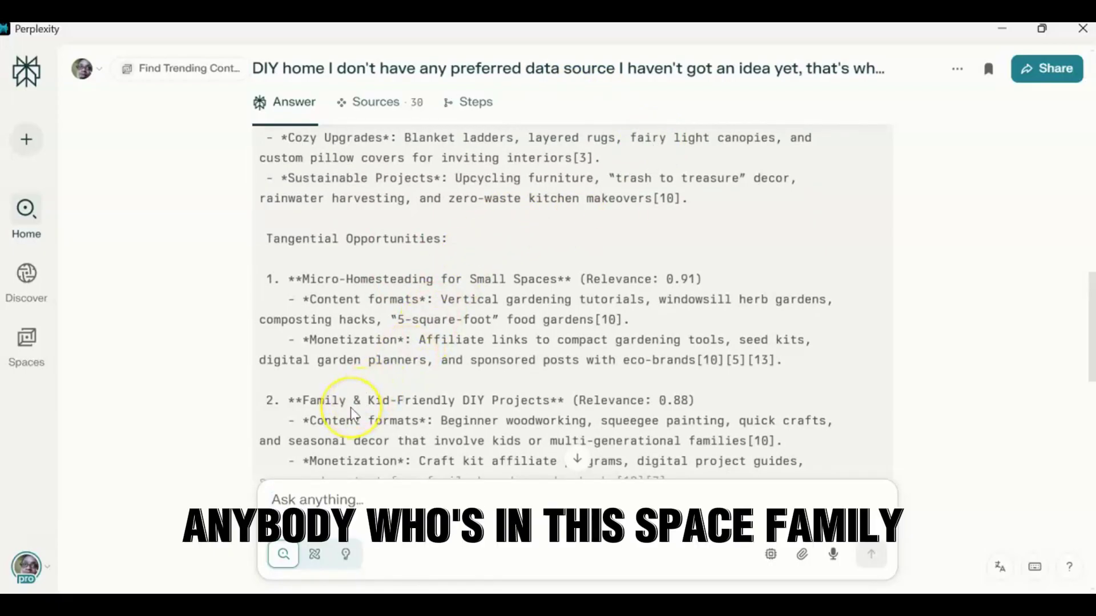
{"action": "scroll", "coordinate": [350, 408], "scroll_direction": "down", "scroll_amount": 1}
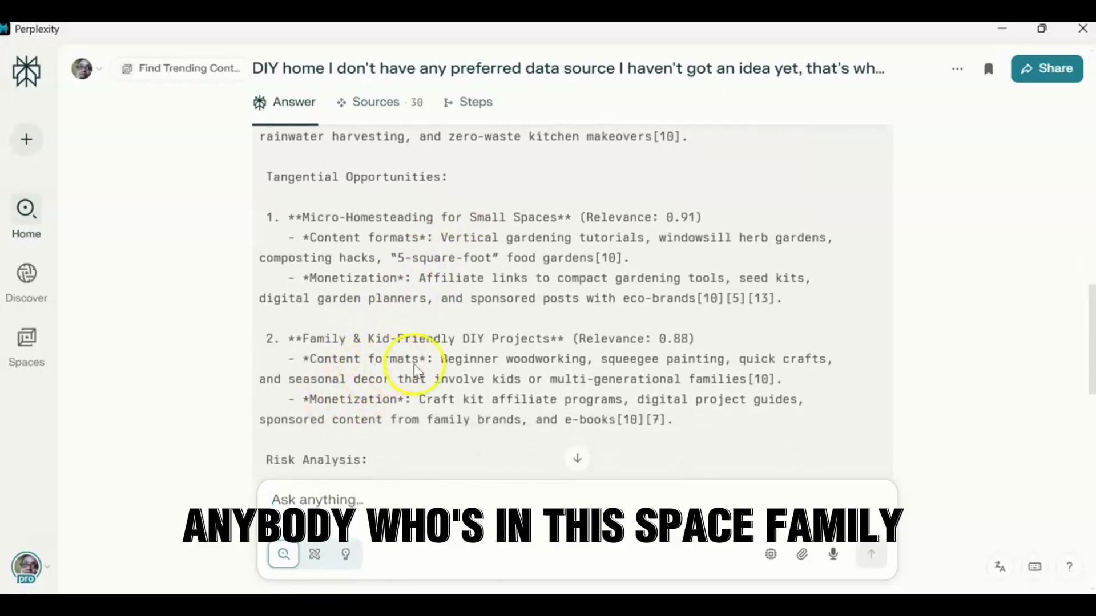
{"action": "scroll", "coordinate": [454, 364], "scroll_direction": "down", "scroll_amount": 4}
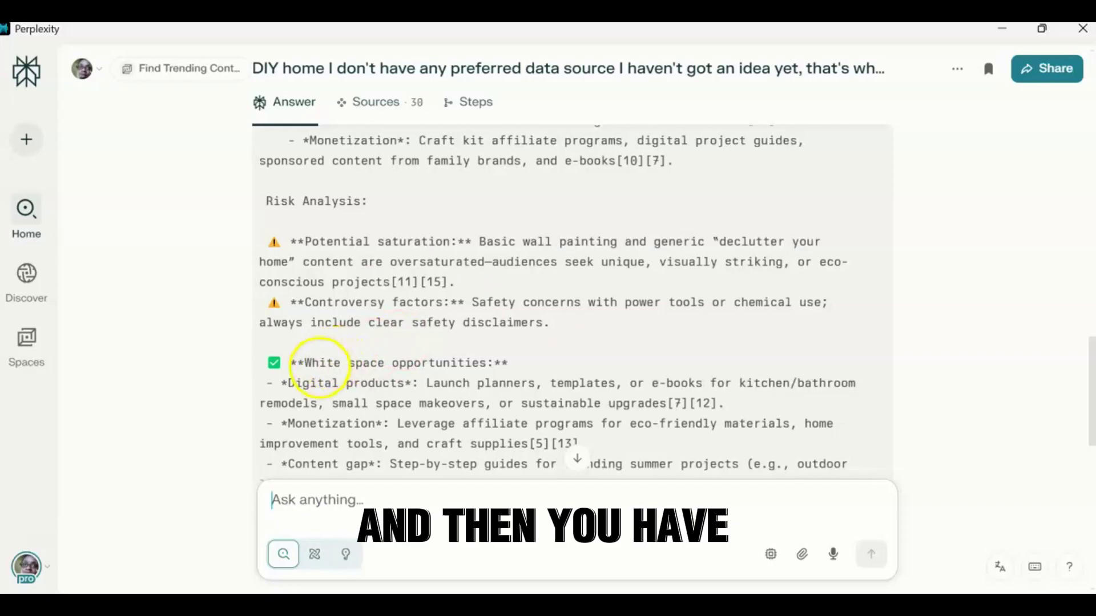
{"action": "scroll", "coordinate": [395, 373], "scroll_direction": "down", "scroll_amount": 4}
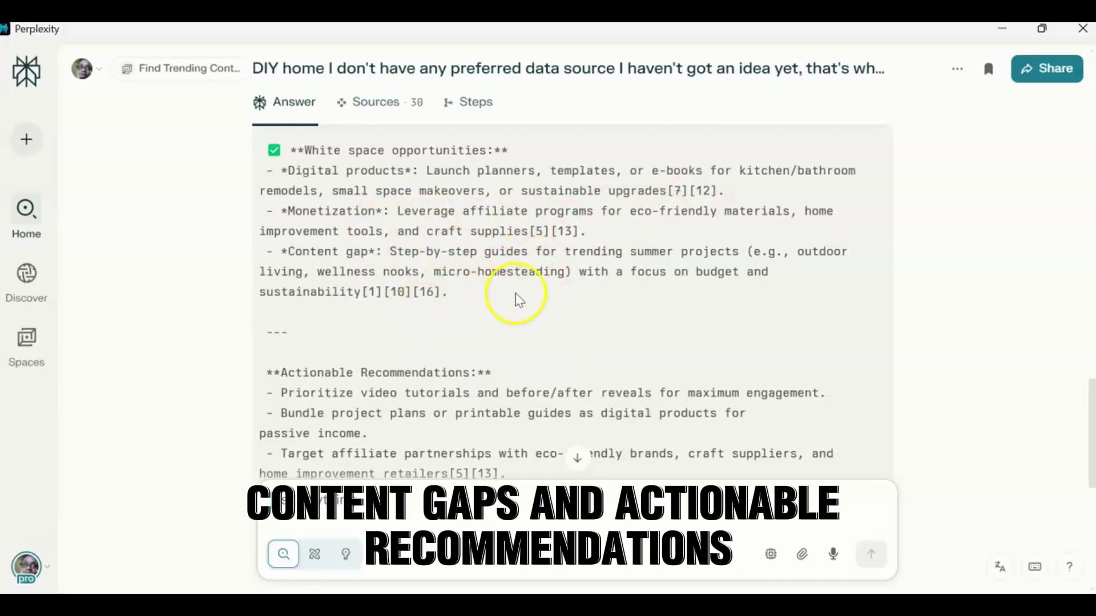
{"action": "scroll", "coordinate": [513, 296], "scroll_direction": "down", "scroll_amount": 3}
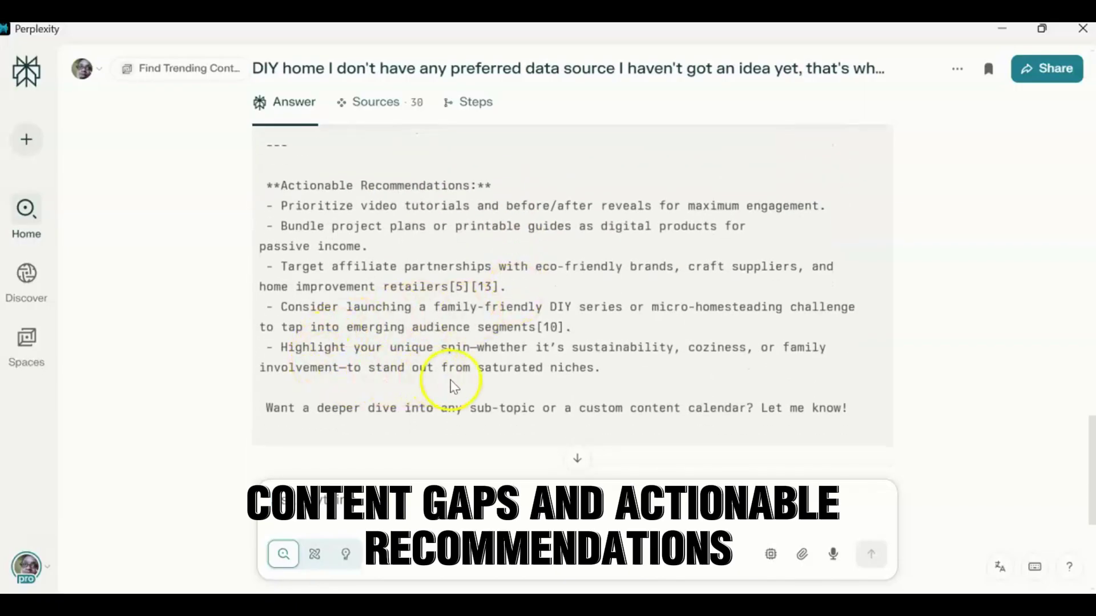
{"action": "scroll", "coordinate": [459, 374], "scroll_direction": "down", "scroll_amount": 1}
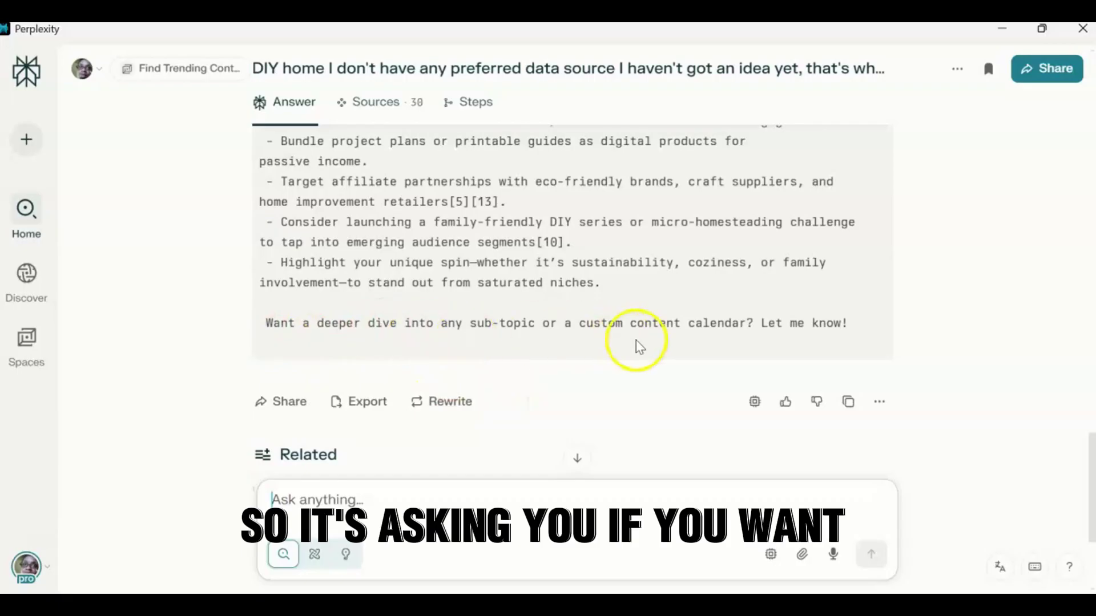